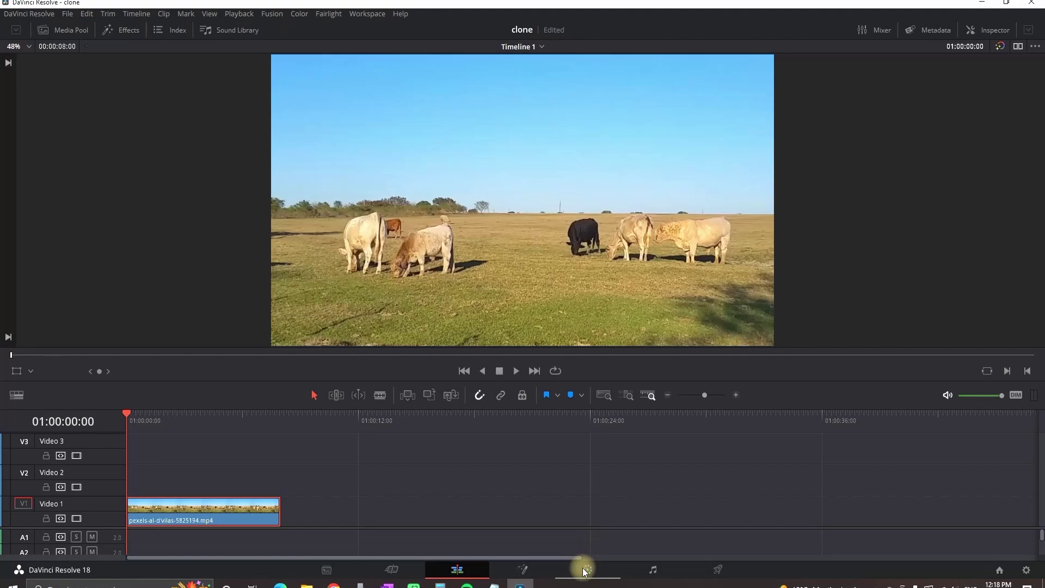
On the Color page, add serial node 02 after node 01.
left_click(585, 570)
right_click(691, 143)
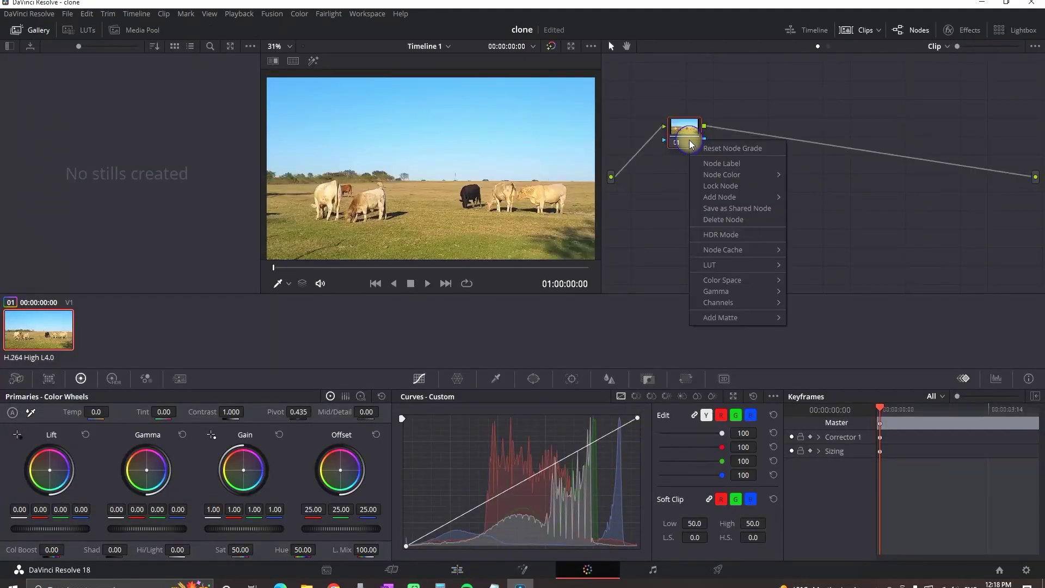
mouse_move(730, 199)
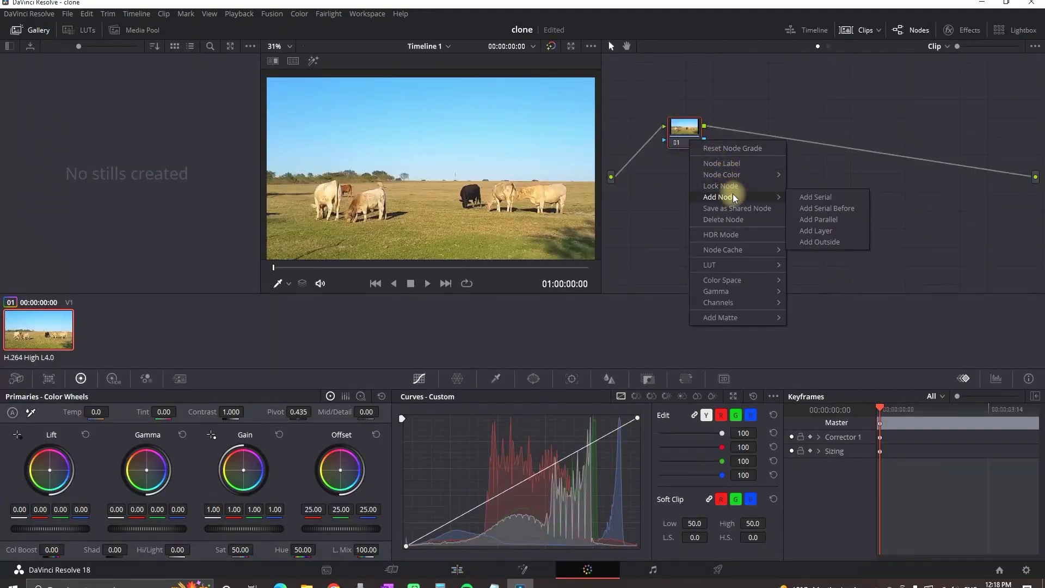
left_click(803, 200)
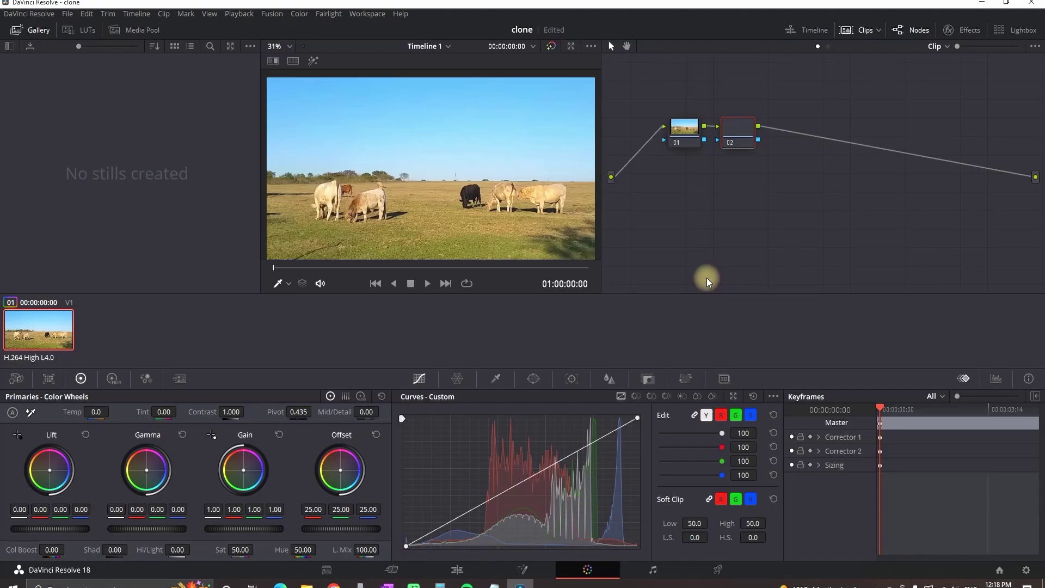
Isolate the blue sky on node 02 with a 3D qualifier stroke across it.
left_click(497, 379)
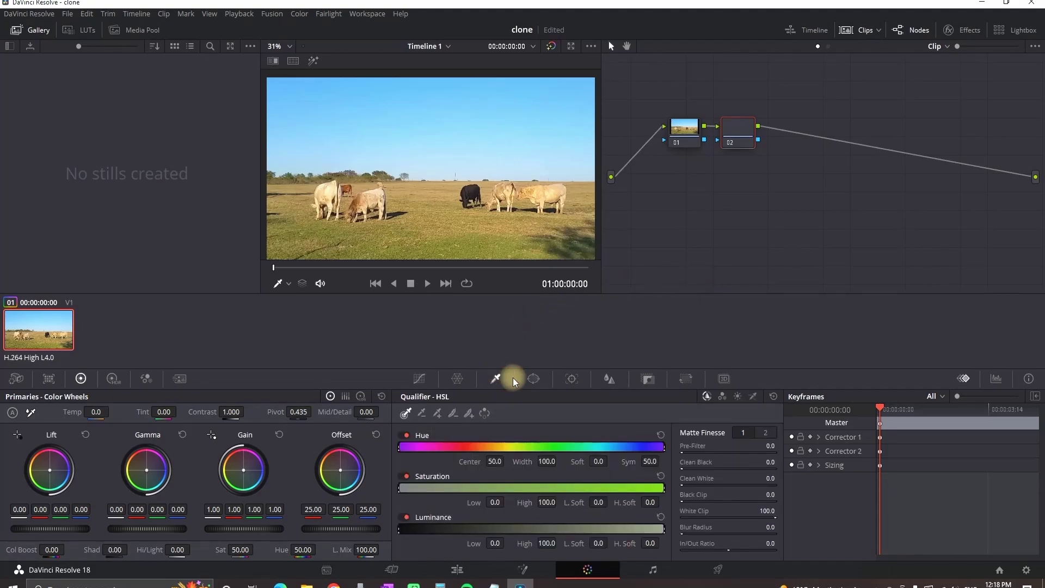
left_click(755, 400)
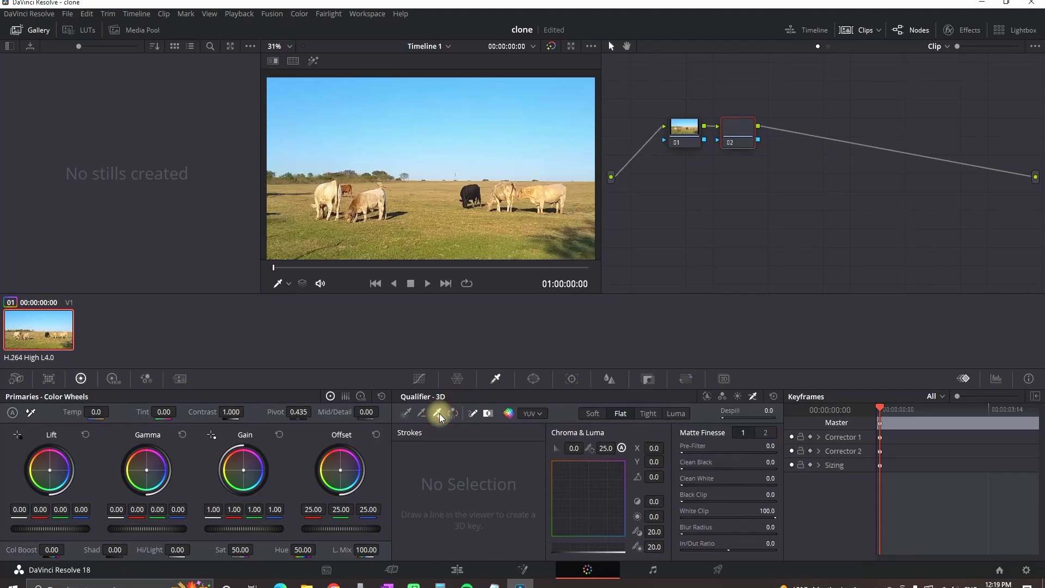
mouse_move(546, 158)
left_mouse_down()
mouse_move(531, 133)
mouse_move(492, 119)
mouse_move(452, 130)
mouse_move(380, 86)
mouse_move(318, 86)
mouse_move(302, 127)
mouse_move(327, 171)
mouse_move(375, 161)
mouse_move(564, 169)
mouse_move(574, 134)
left_mouse_up()
Apply the Sky Replacement effect after node 02 and raise Sky Opacity to 1.000.
left_click(963, 30)
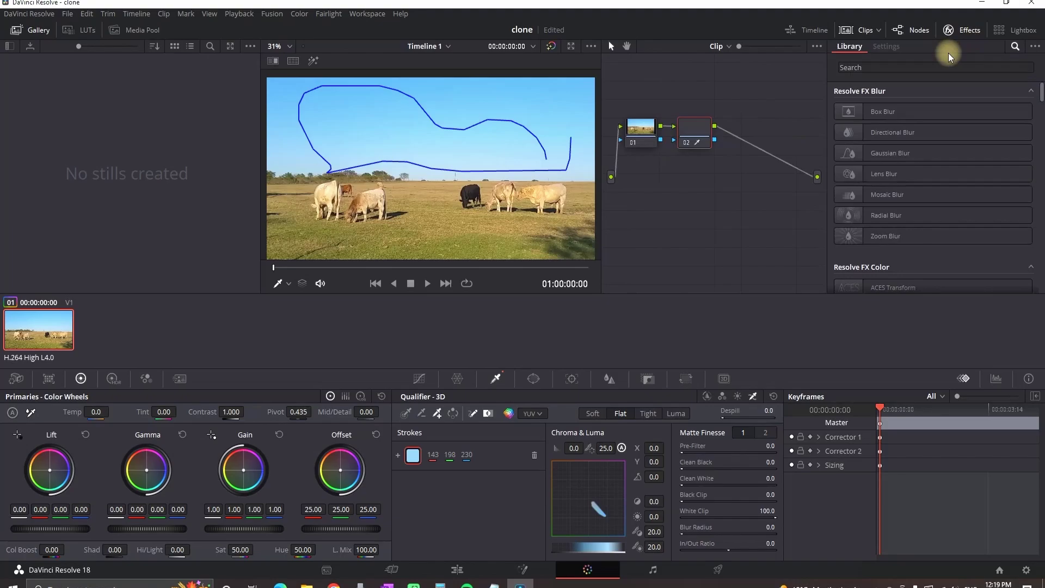
type("sky")
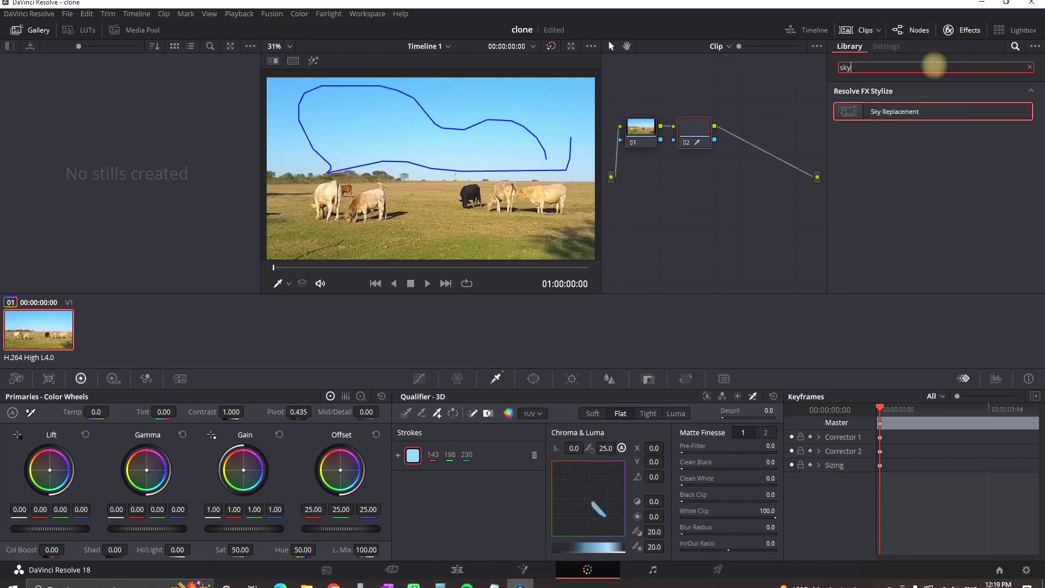
mouse_move(924, 113)
left_mouse_down()
mouse_move(764, 165)
mouse_move(714, 140)
mouse_move(746, 135)
left_mouse_up()
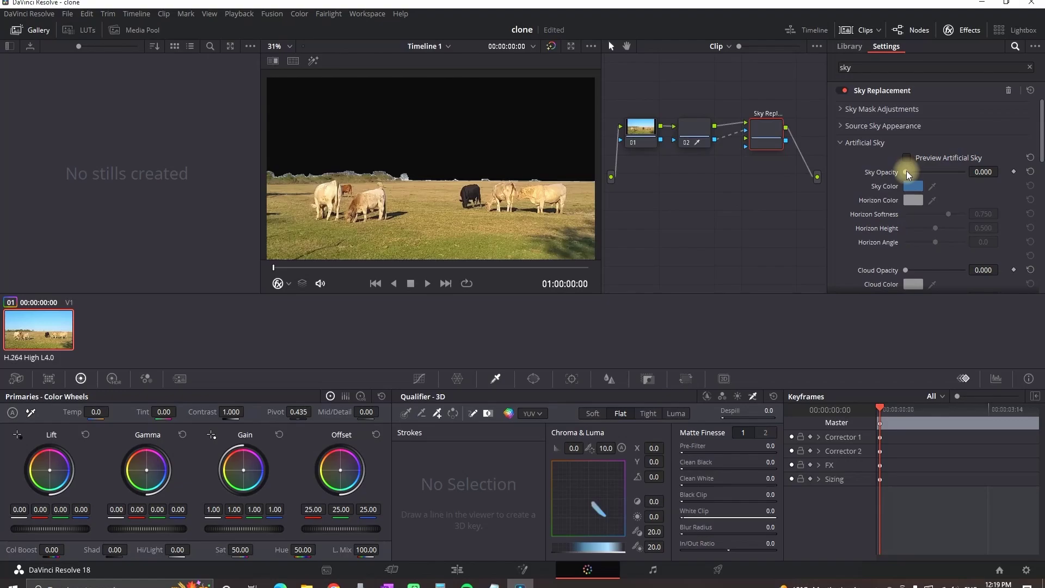
left_click_drag(908, 174, 970, 174)
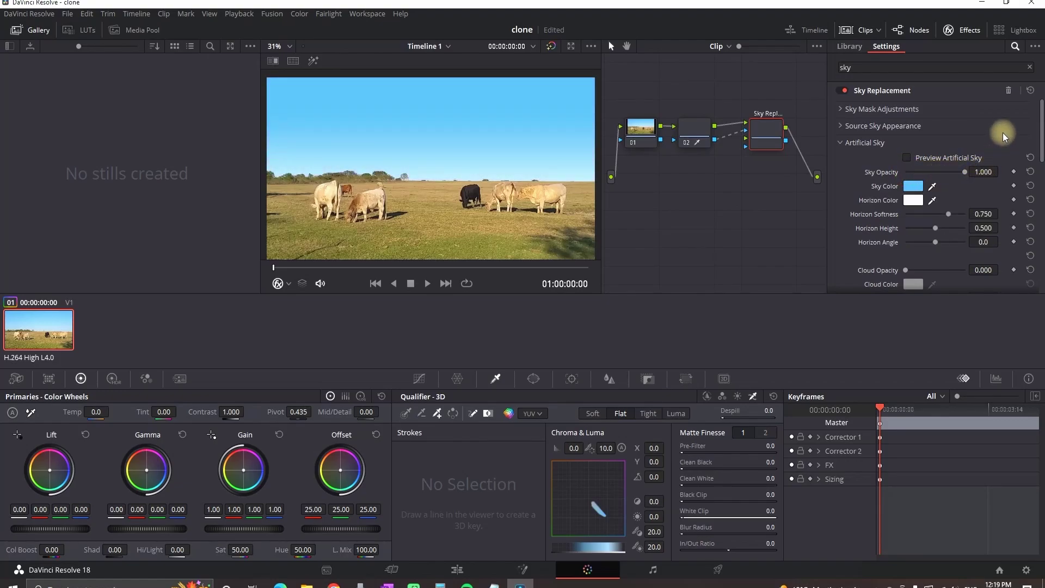
Raise Cloud Opacity to 1.000 and jump to the clip's last frame.
scroll(980, 190, "down", 3)
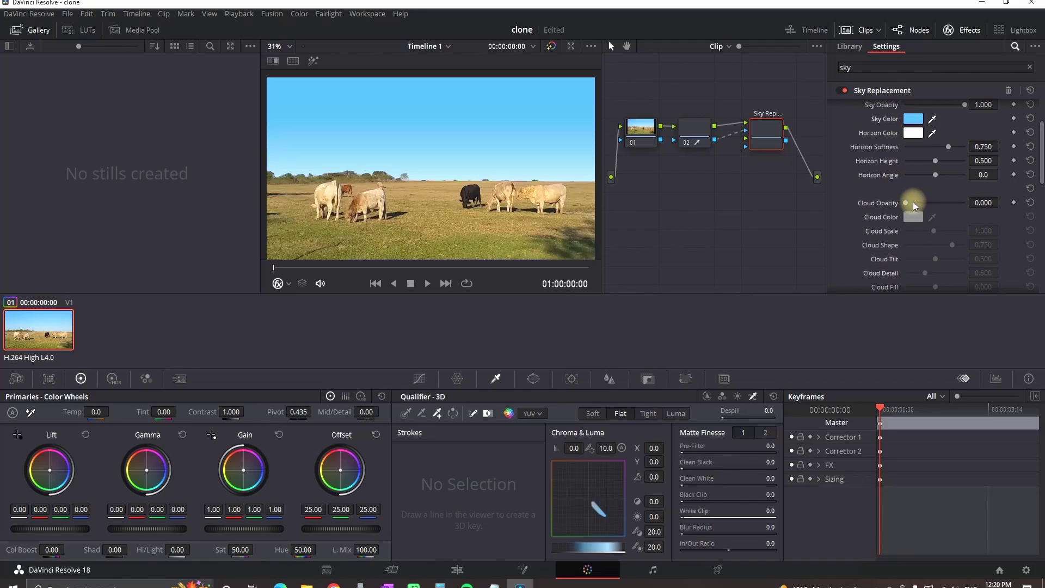
left_click_drag(907, 203, 968, 206)
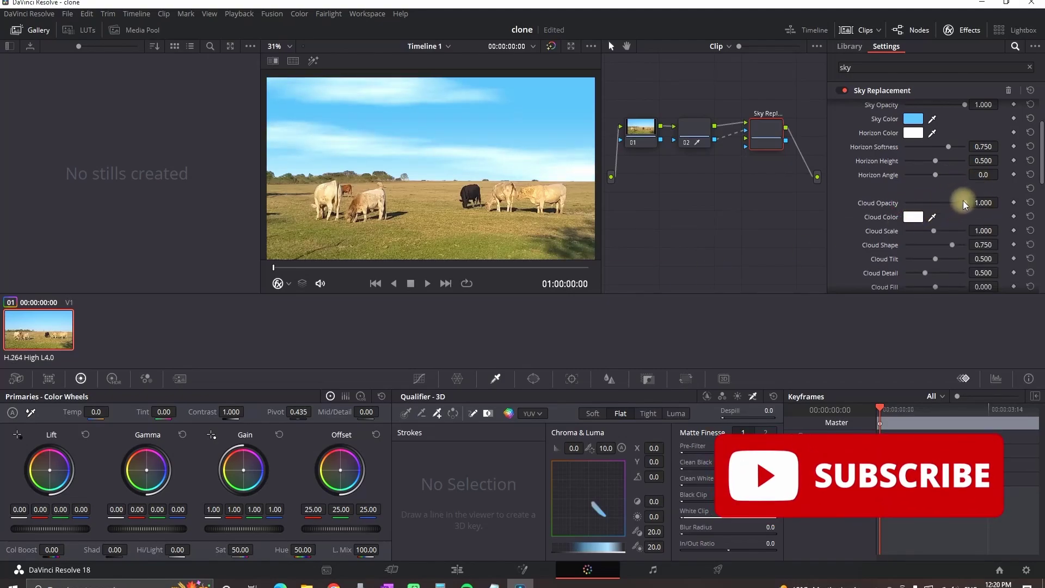
scroll(975, 202, "down", 3)
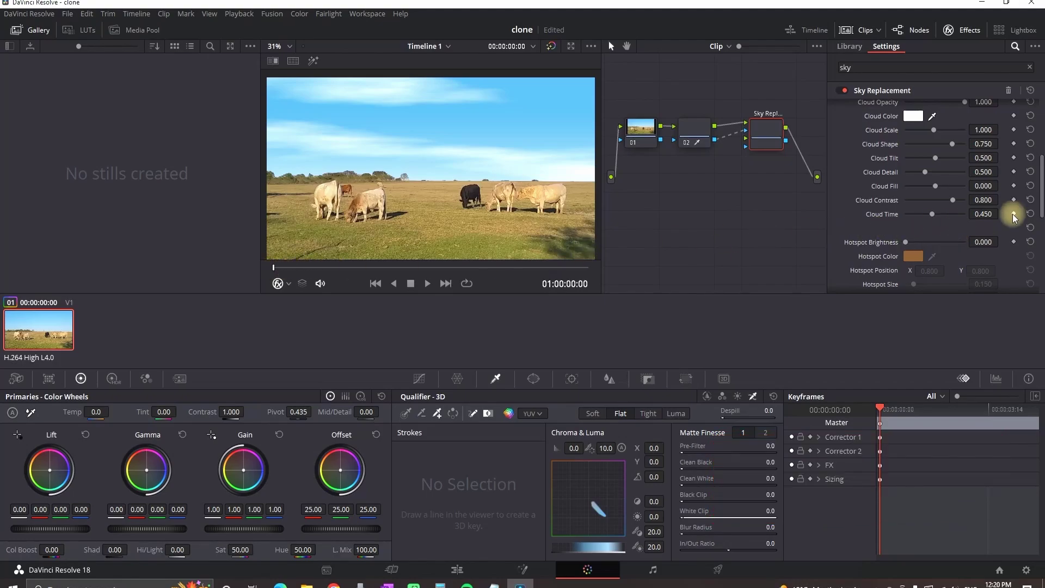
left_click(588, 268)
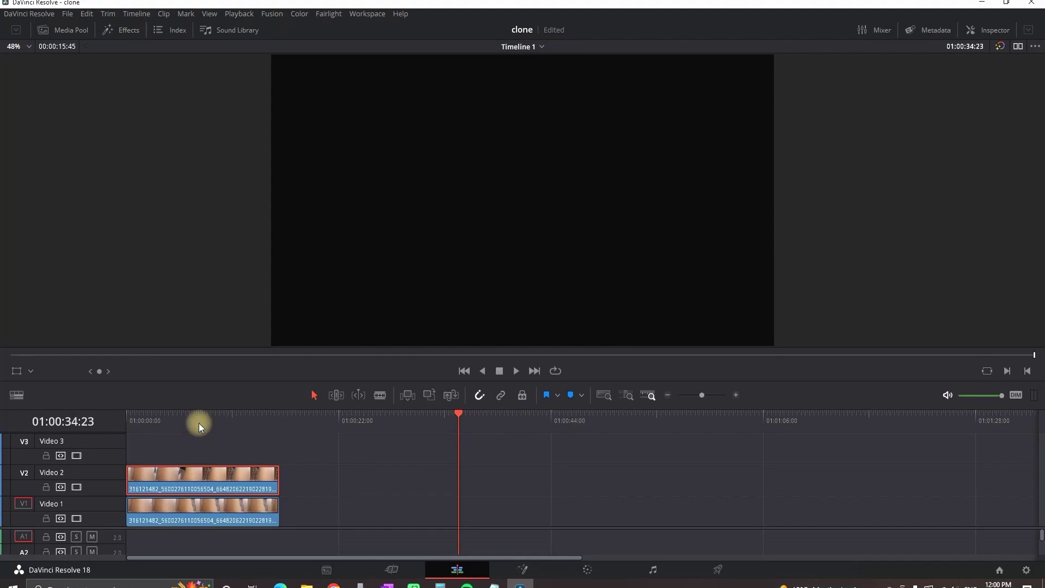
Crop the V2 clip from the right by 903.329 with crop softness about 51.
left_click(198, 424)
left_click(988, 29)
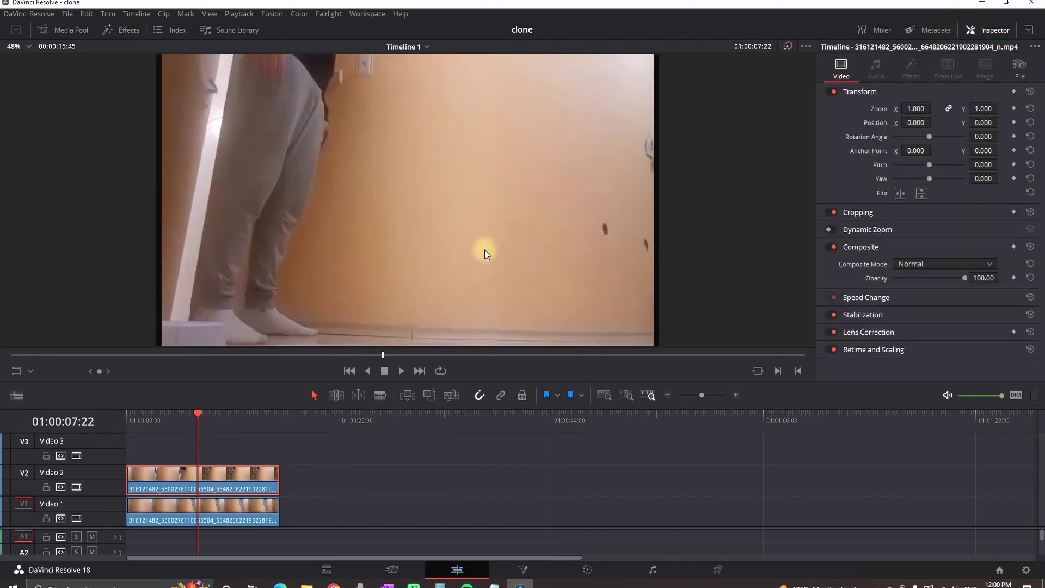
left_click(883, 216)
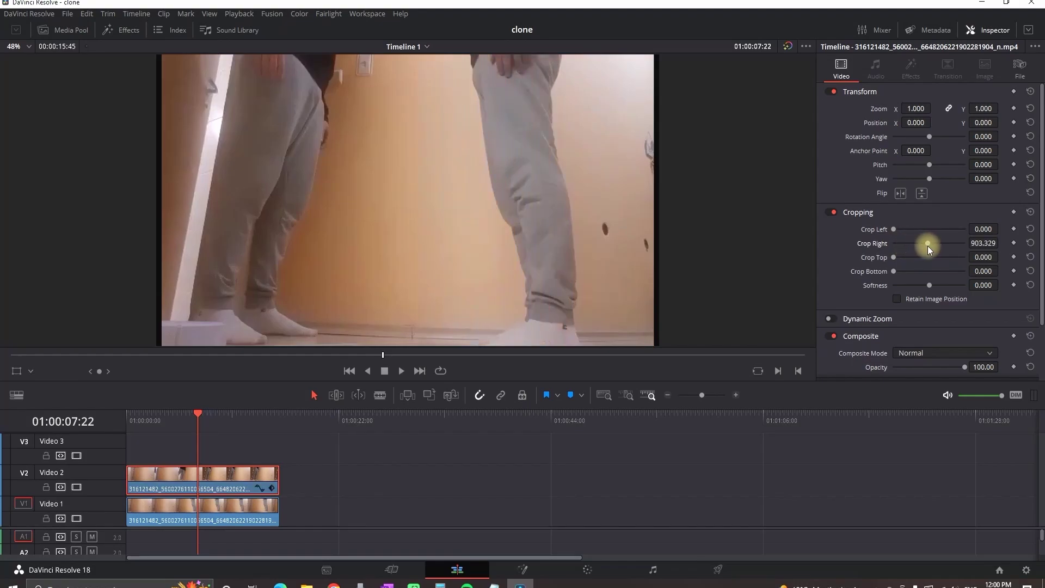
mouse_move(186, 417)
left_mouse_down()
mouse_move(172, 416)
mouse_move(195, 417)
left_mouse_up()
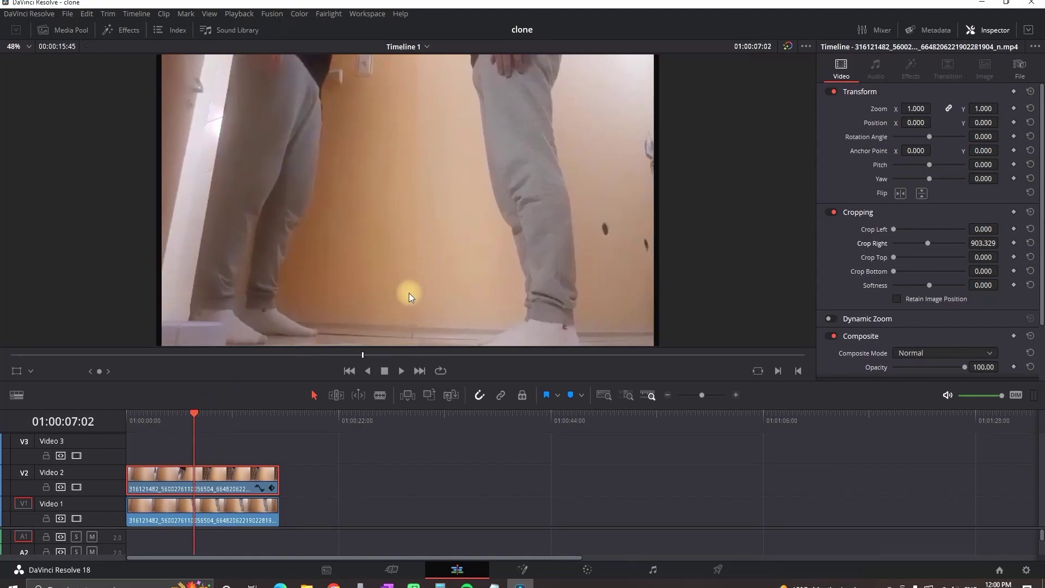
left_click_drag(930, 286, 947, 286)
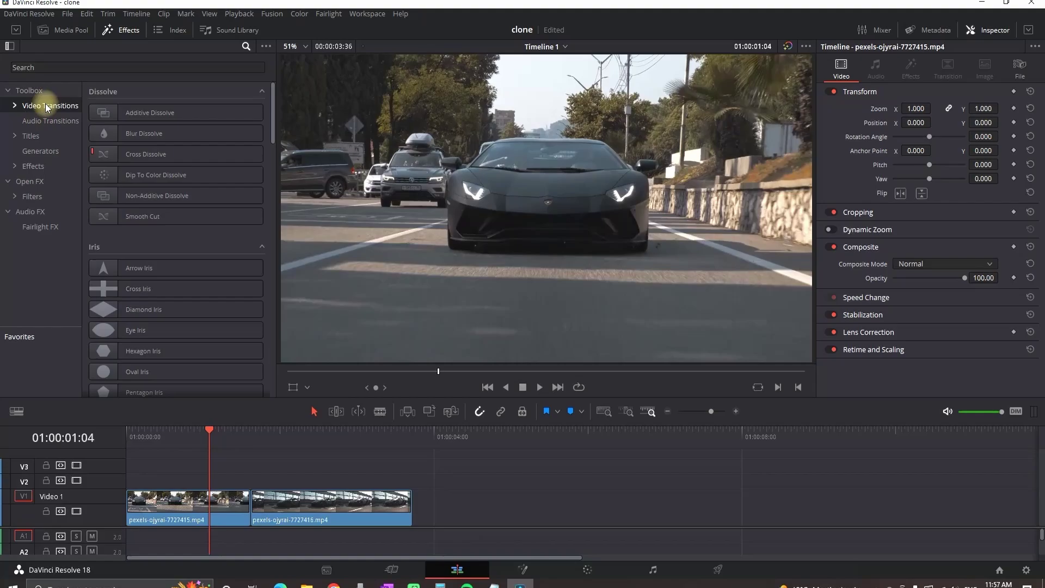
Place a Burn Away transition between the two car clips and preview it.
left_click(116, 67)
type("burn")
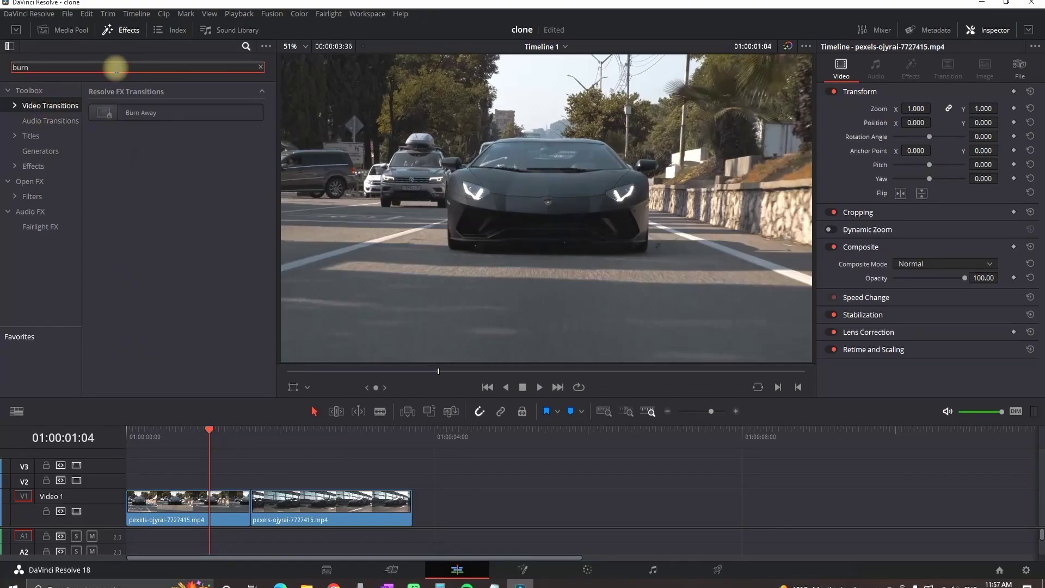
mouse_move(163, 113)
left_mouse_down()
mouse_move(247, 433)
mouse_move(255, 512)
left_mouse_up()
key("space")
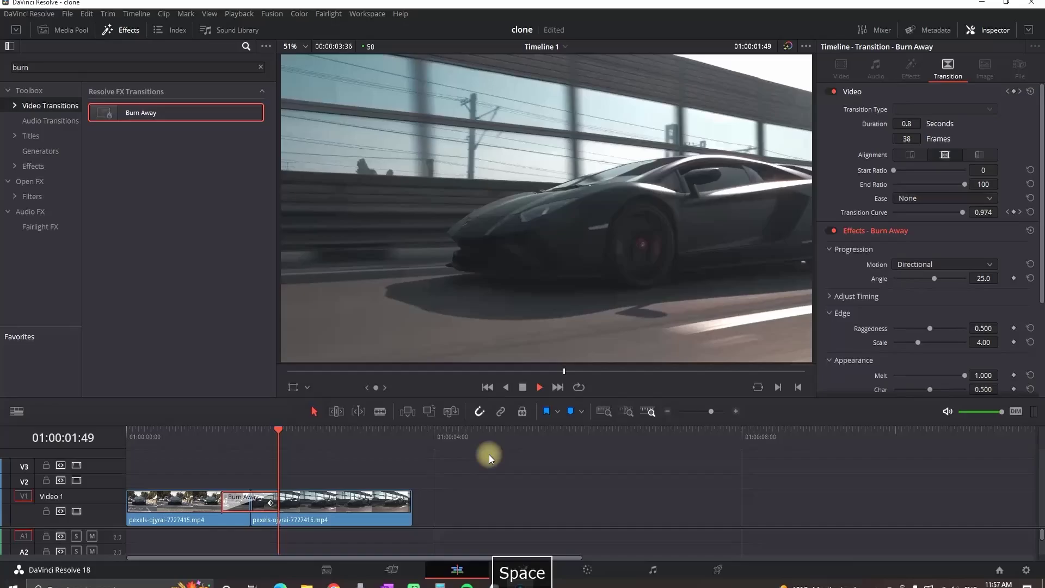
left_click(258, 431)
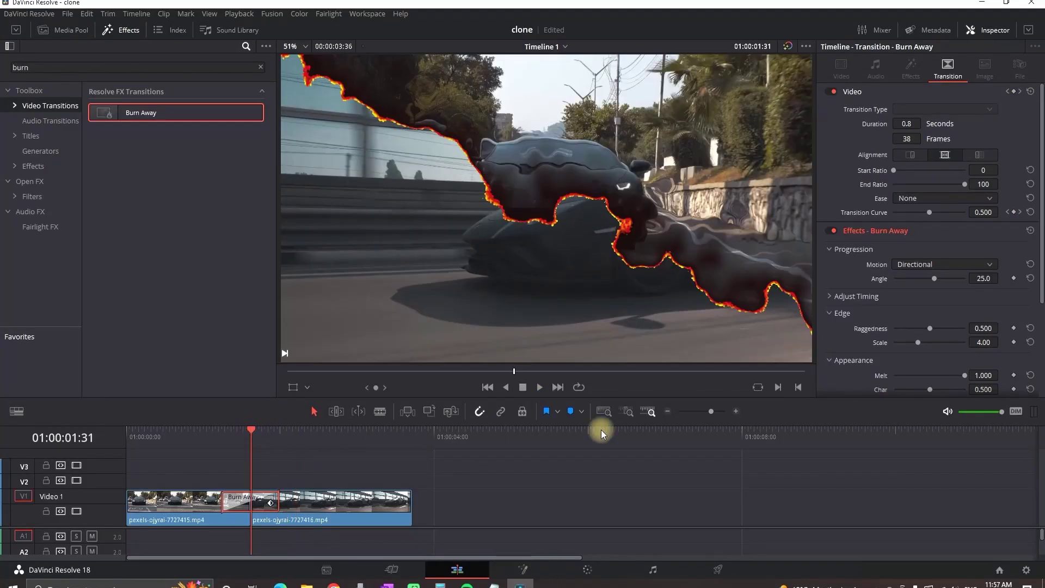
Set the Burn Away motion to Path and replay the transition.
left_click(949, 267)
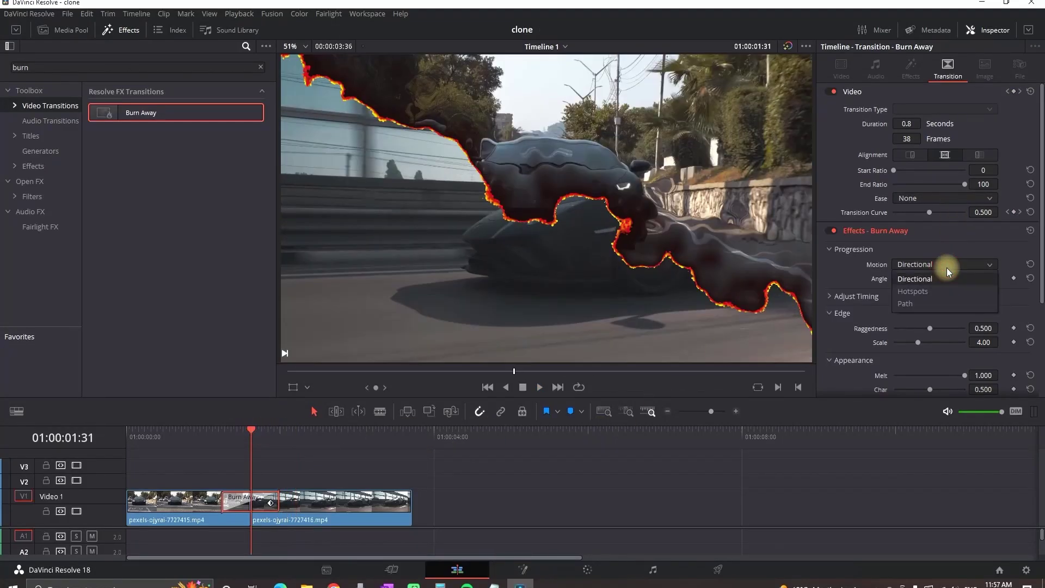
left_click(927, 303)
key("space")
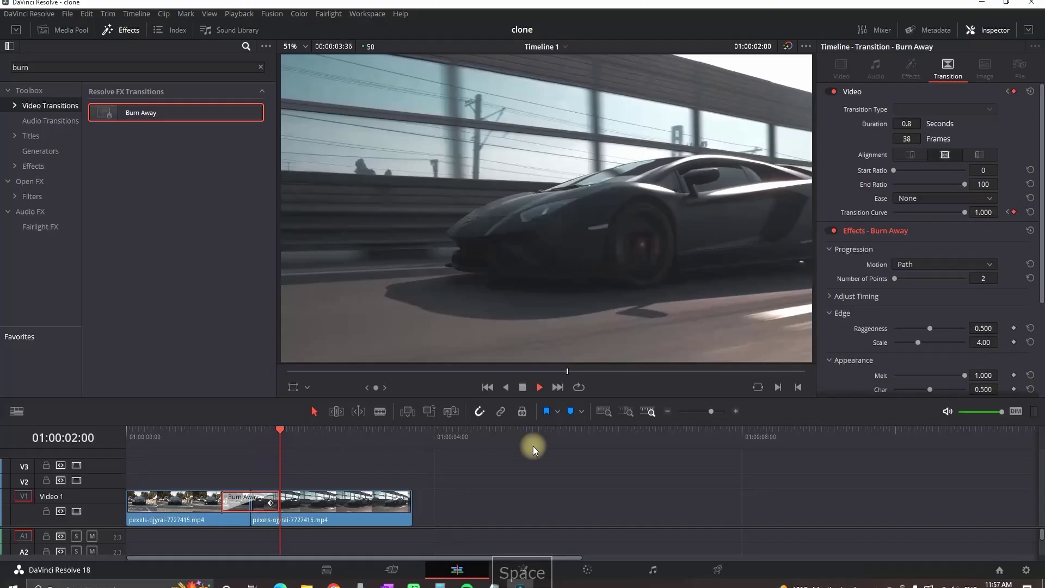
key("space")
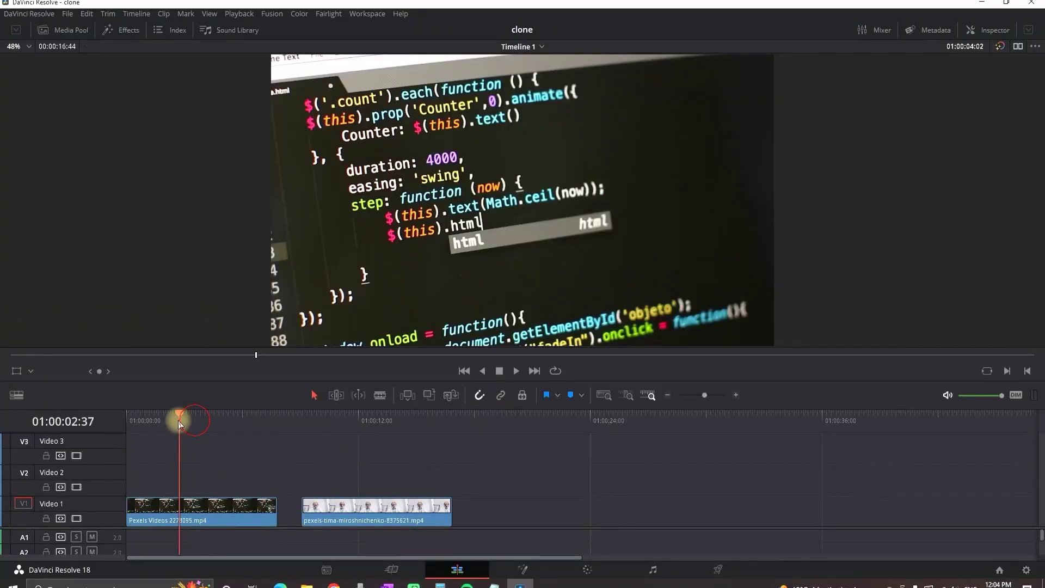
Scrub forward to the doctor clip and select it on V1.
left_click_drag(180, 425, 213, 425)
left_click_drag(365, 428, 411, 434)
left_click(381, 504)
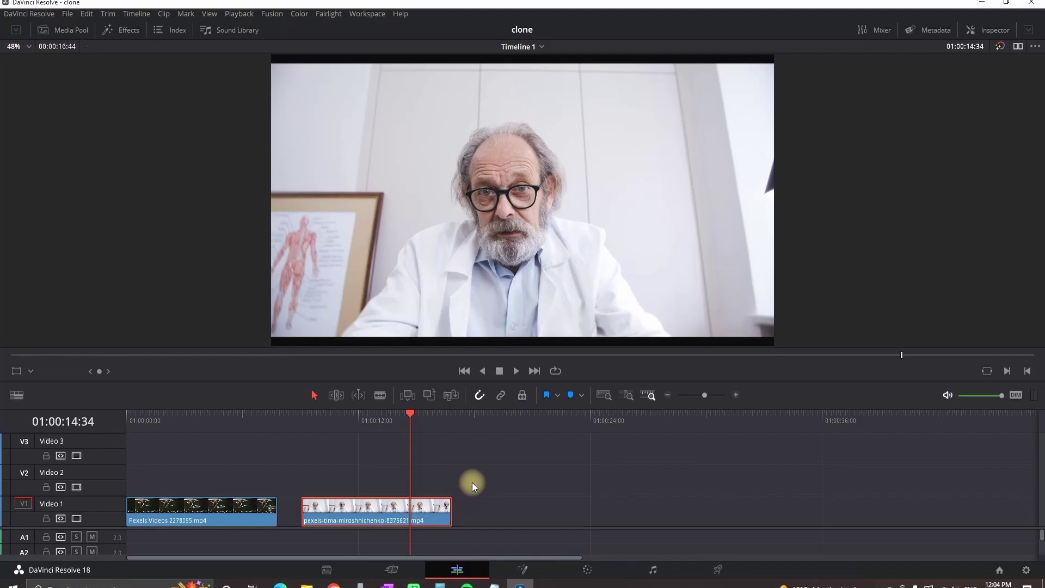
In Fusion, mask the doctor clip with an Ellipse, narrowed and recentred on the face.
left_click(526, 570)
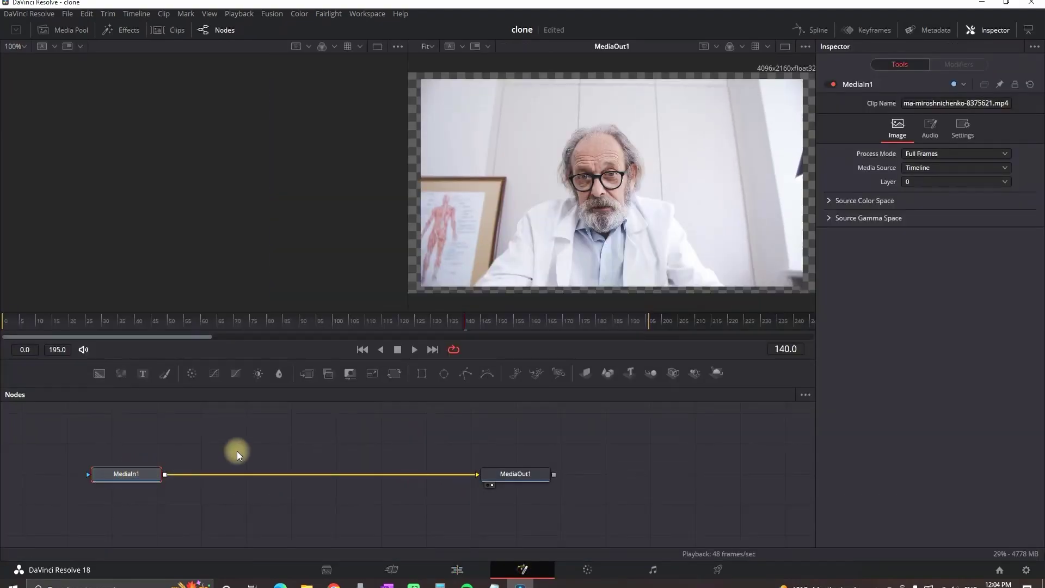
left_click(444, 374)
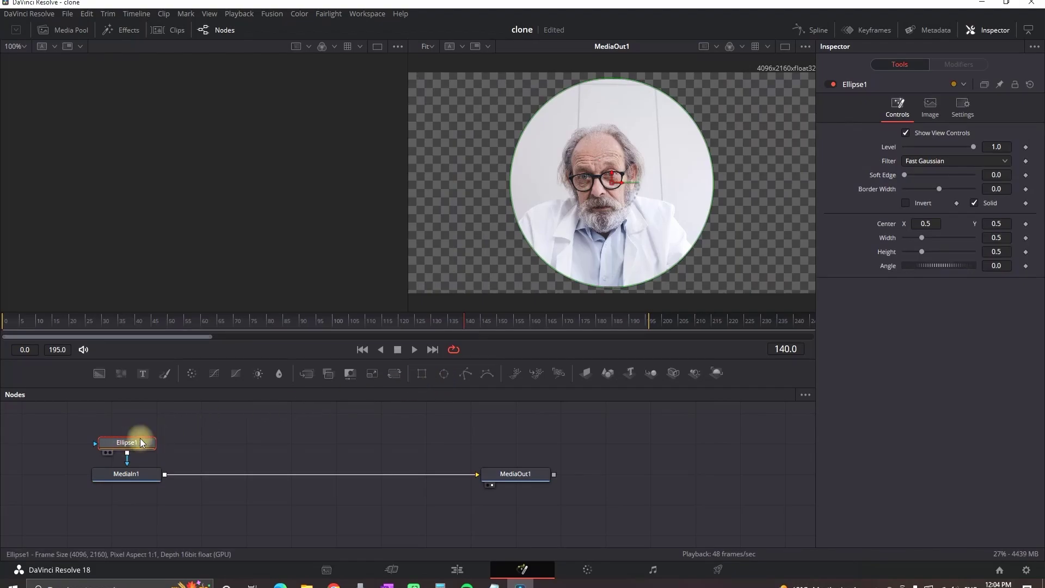
left_click_drag(612, 286, 616, 269)
left_click_drag(720, 183, 697, 181)
left_click_drag(613, 177, 602, 190)
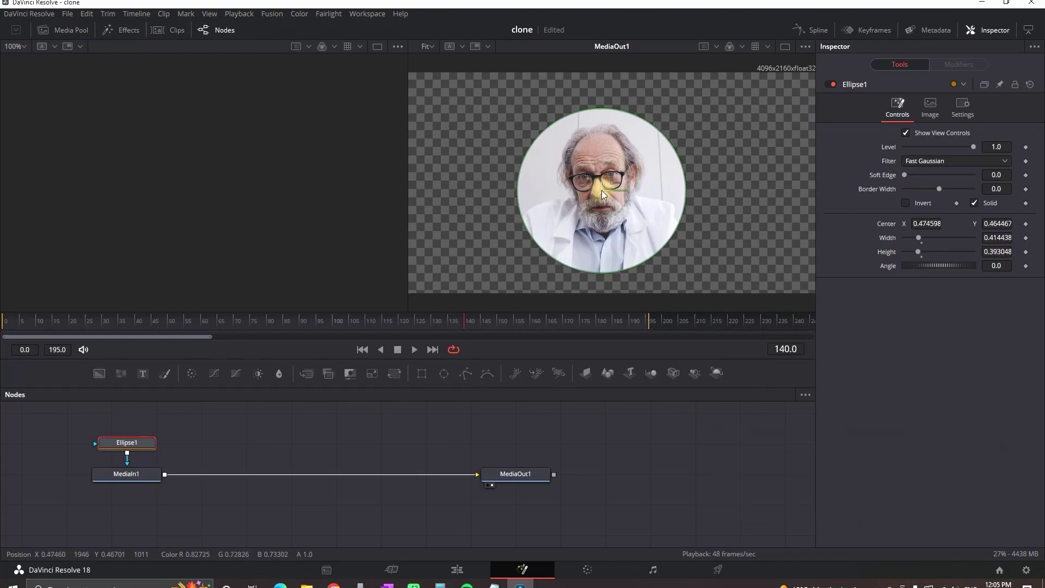
Put the circle clip on V2 at the start, shrunk into the bottom-right corner, and play it.
left_click(457, 569)
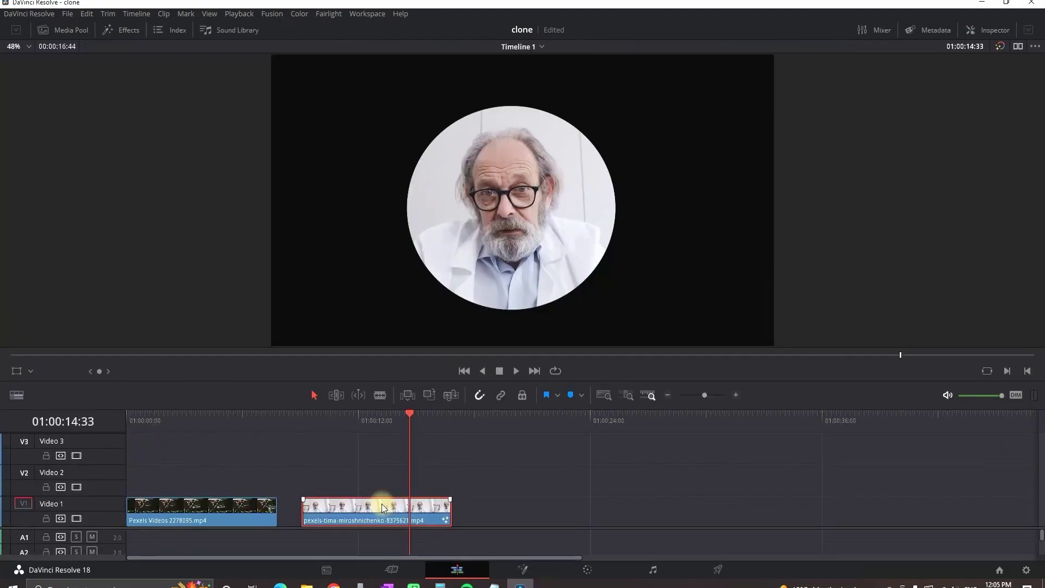
left_click_drag(381, 504, 180, 484)
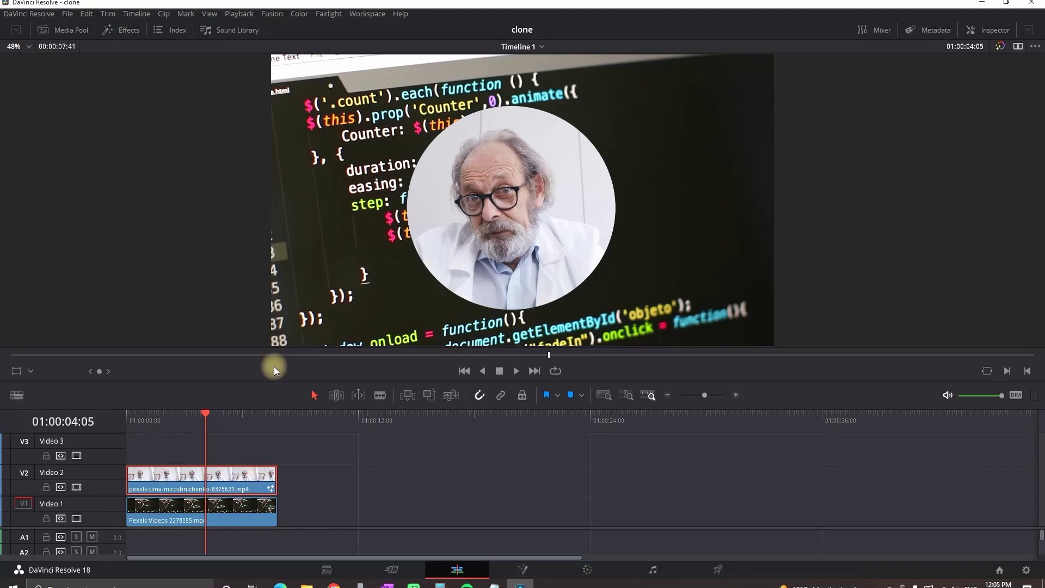
left_click(16, 371)
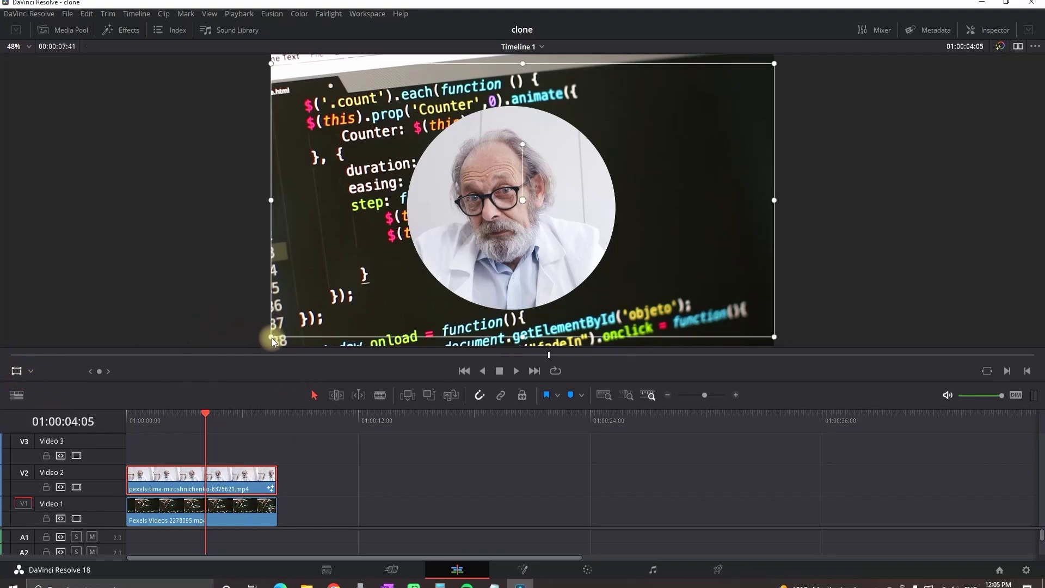
left_click_drag(272, 338, 455, 267)
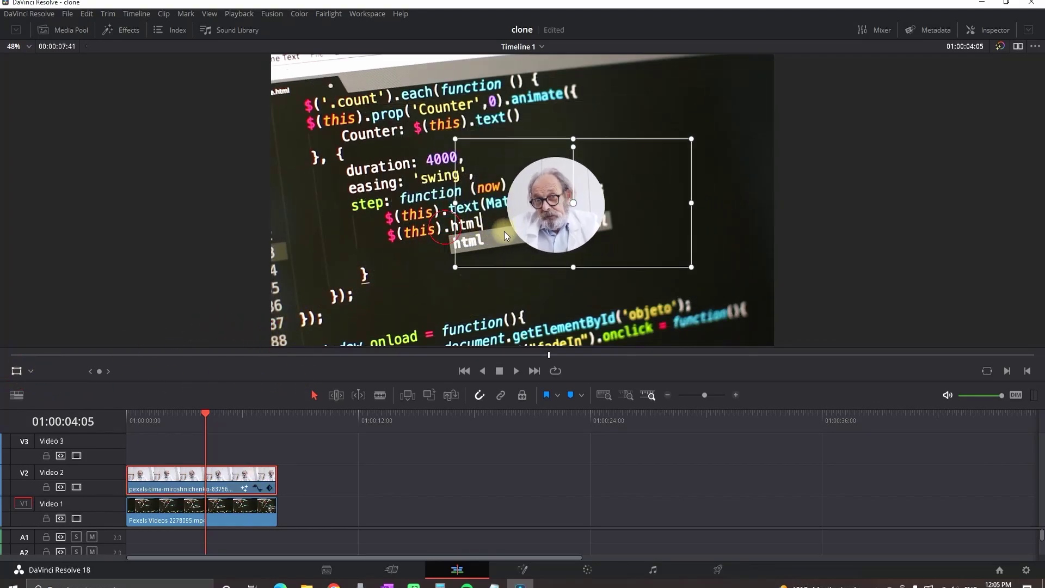
left_click_drag(505, 236, 646, 327)
key("Home")
key("space")
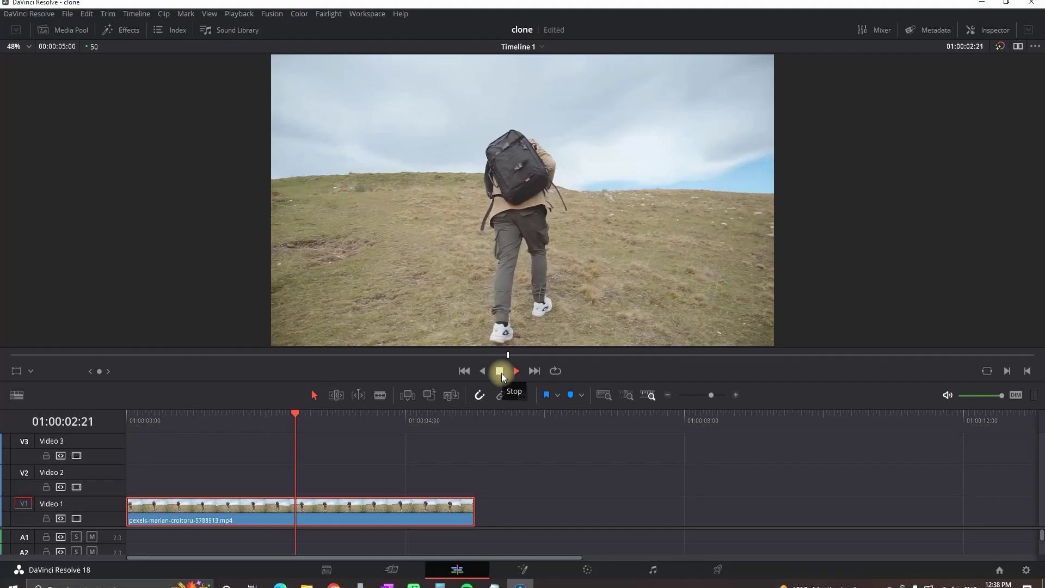
Stop playback, return to the start, and bring the hiker clip onto the Color page.
left_click(501, 374)
key("Home")
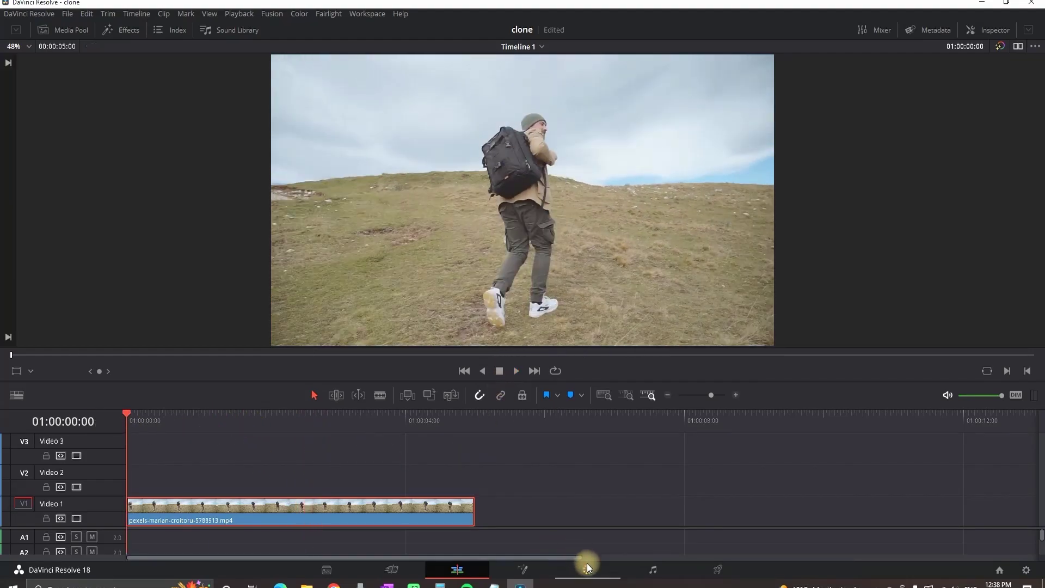
left_click(587, 568)
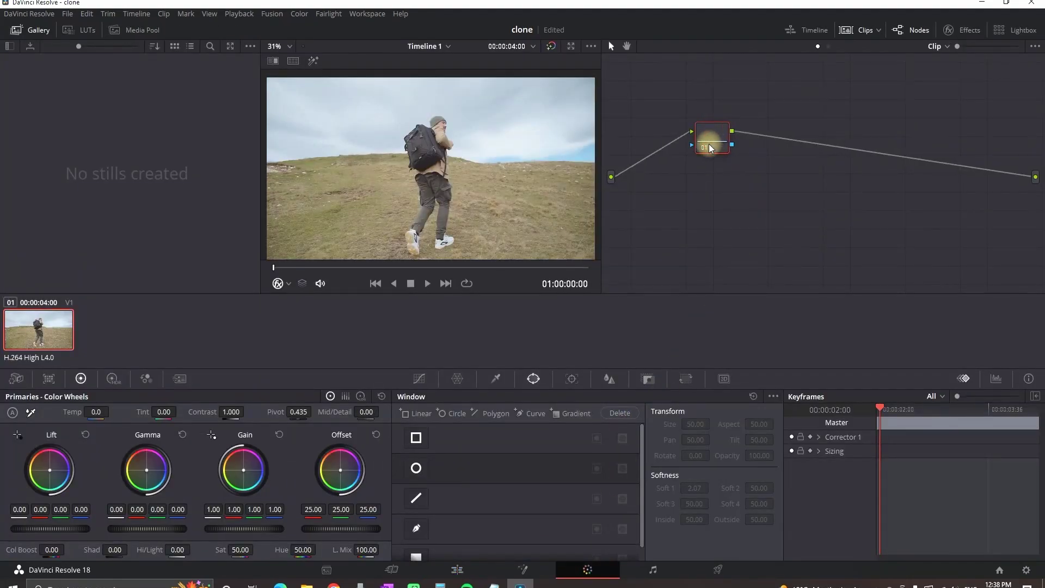
Stabilize the shaky hiker clip with the Tracker's Stabilizer mode and play back the result.
left_click(575, 380)
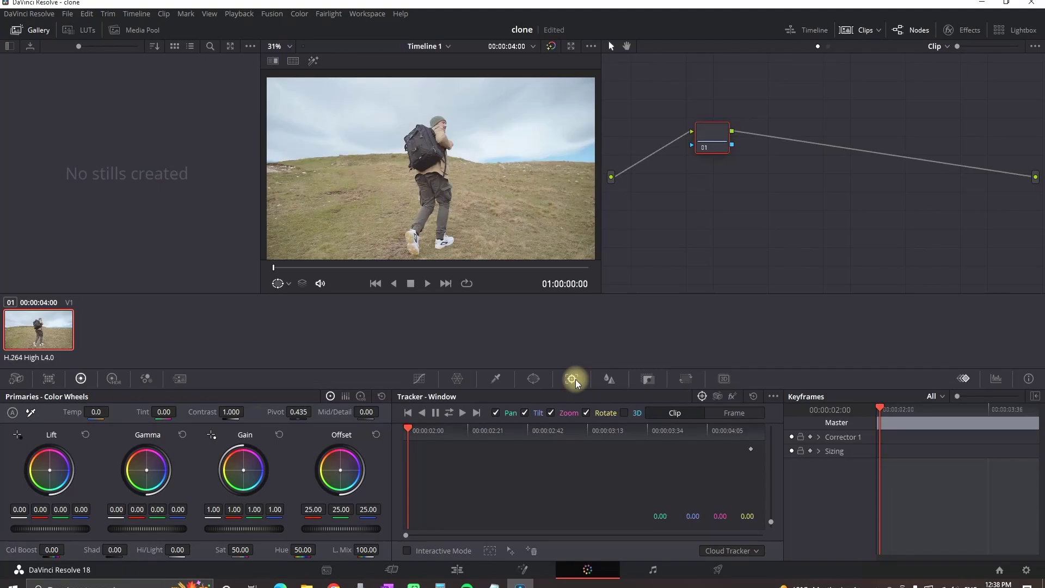
left_click(717, 398)
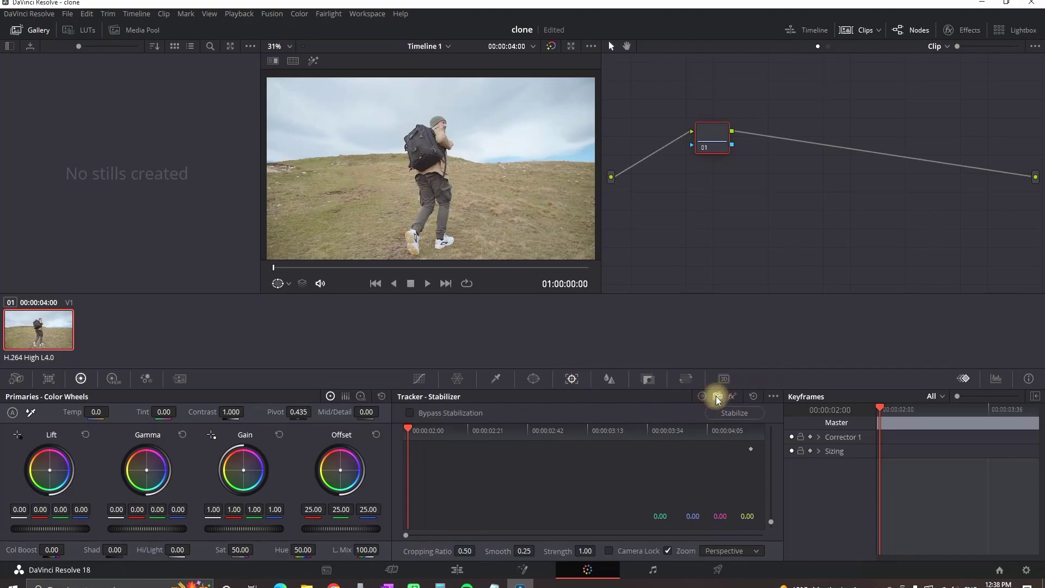
left_click(740, 417)
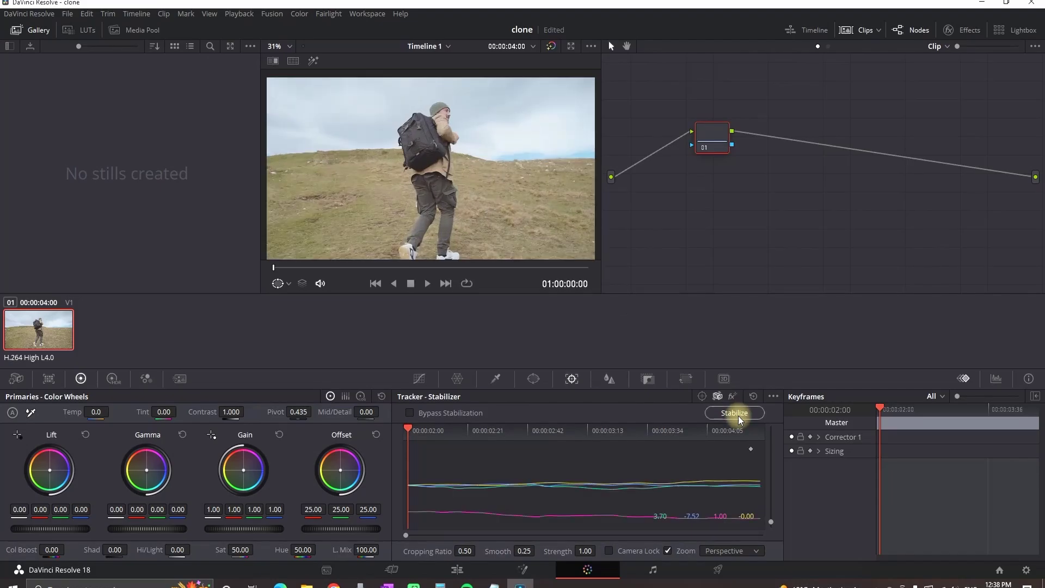
left_click(429, 284)
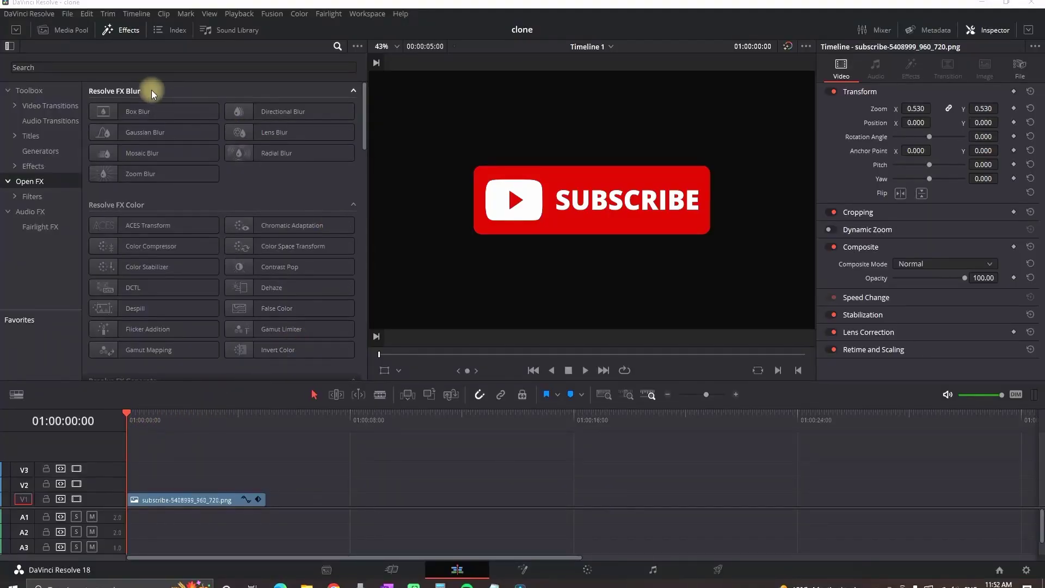
Search the Effects Library for 'rays' and drop Light Rays onto the Subscribe clip.
left_click(153, 68)
type("rays")
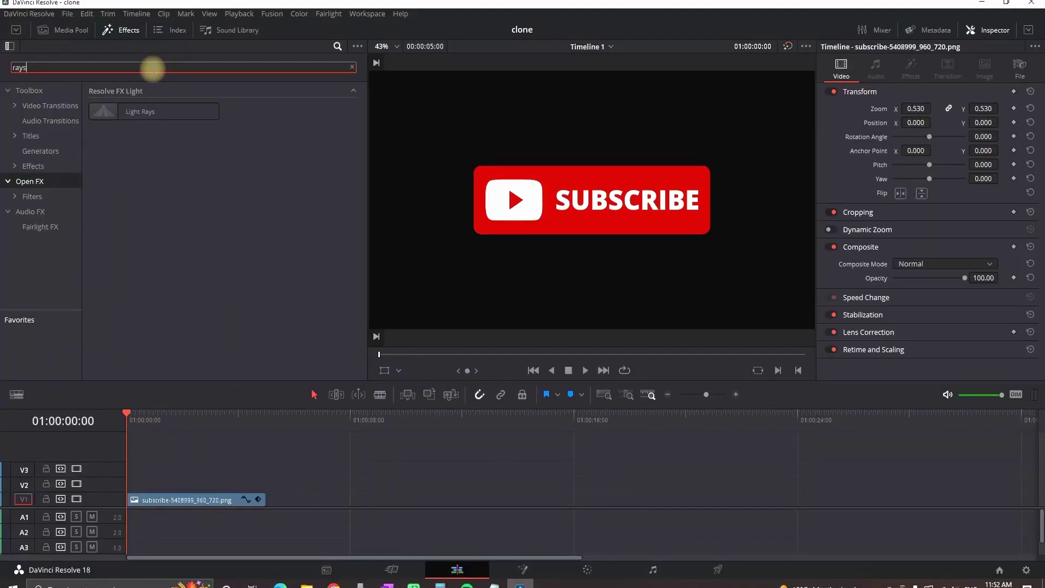
left_click_drag(136, 112, 201, 506)
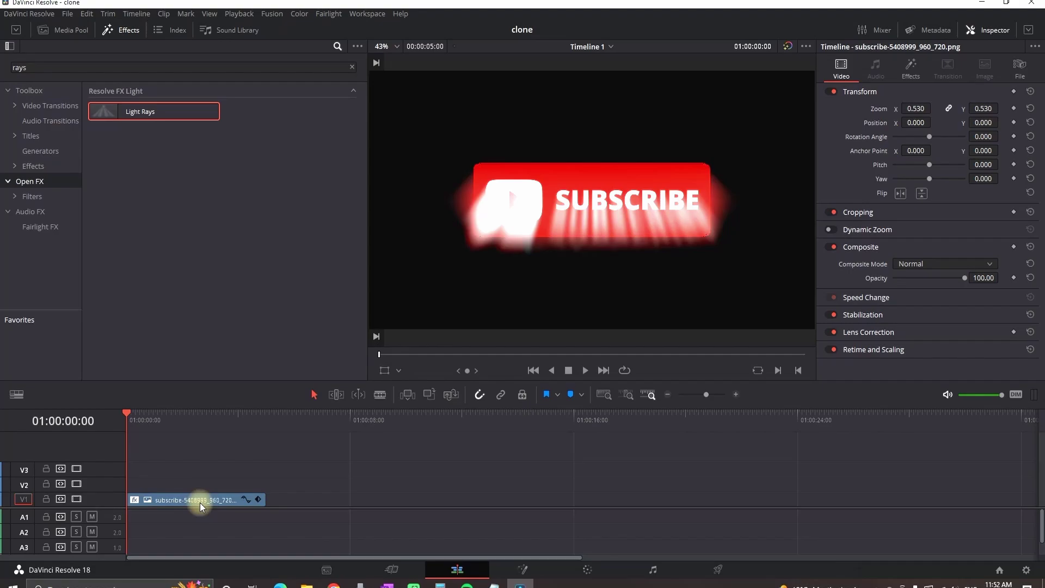
key("ctrl+equal")
key("ctrl+equal")
Move the Light Rays source right, shrink Length almost to nothing, and keyframe both at clip start.
left_click(910, 73)
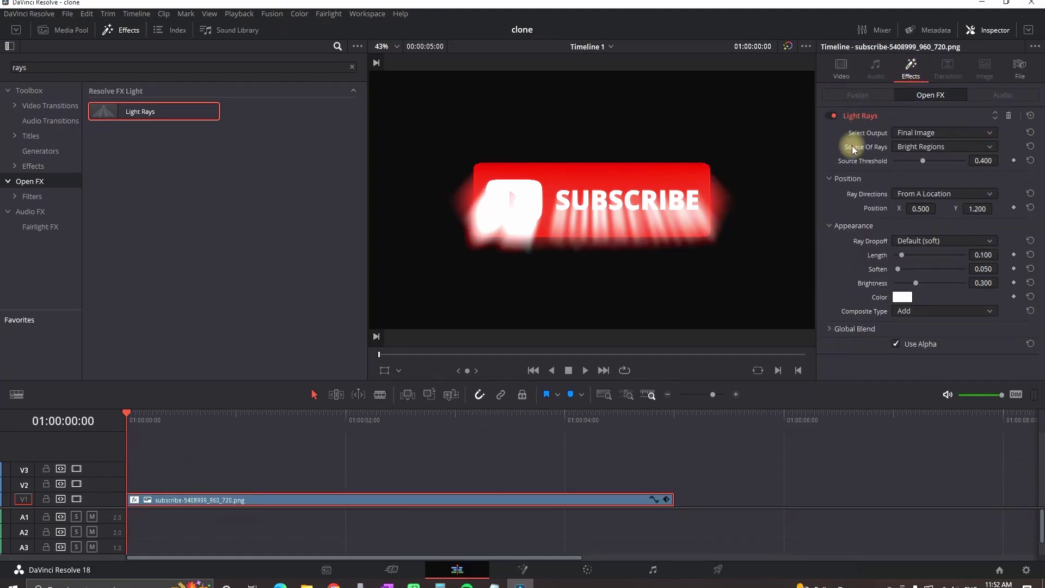
left_click_drag(922, 209, 1017, 209)
left_click_drag(789, 326, 837, 332)
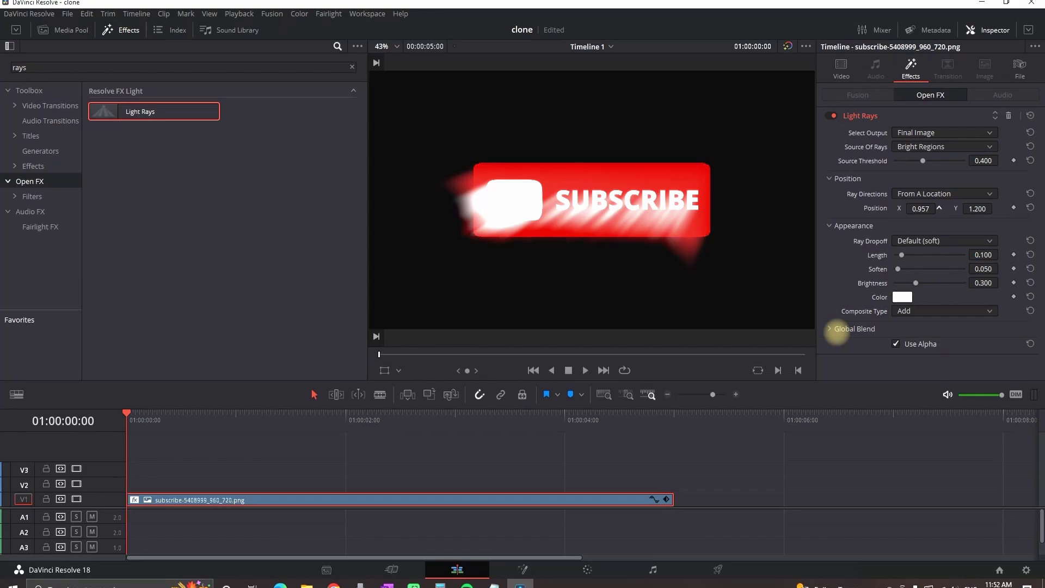
left_click_drag(904, 256, 903, 257)
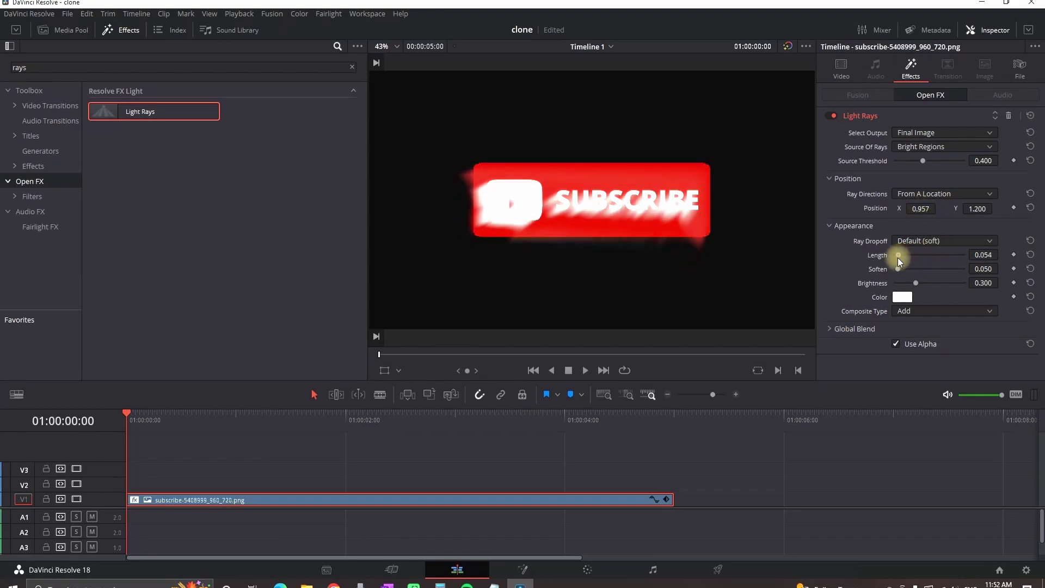
left_click_drag(897, 257, 895, 258)
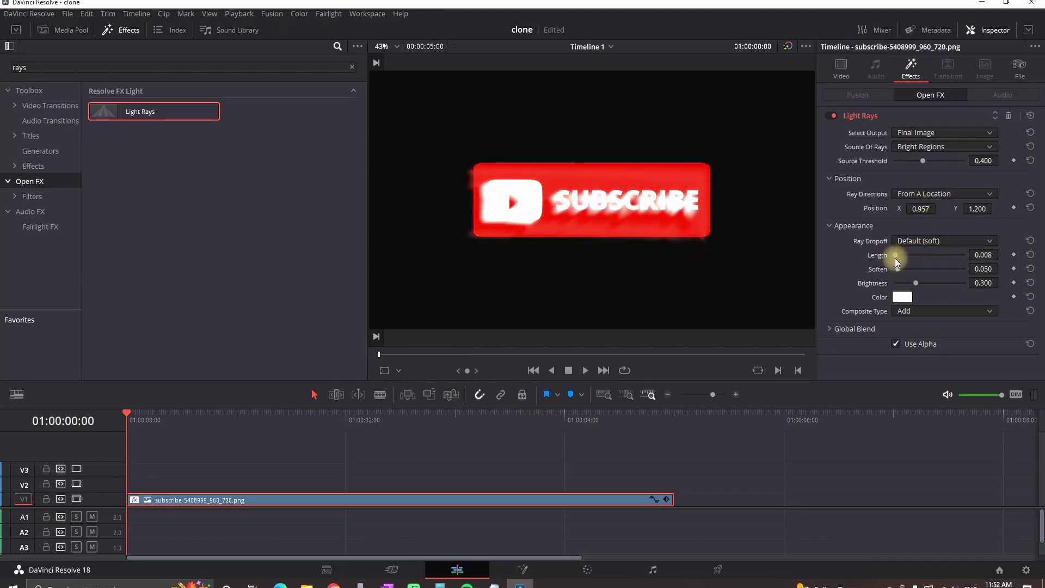
left_click(1014, 255)
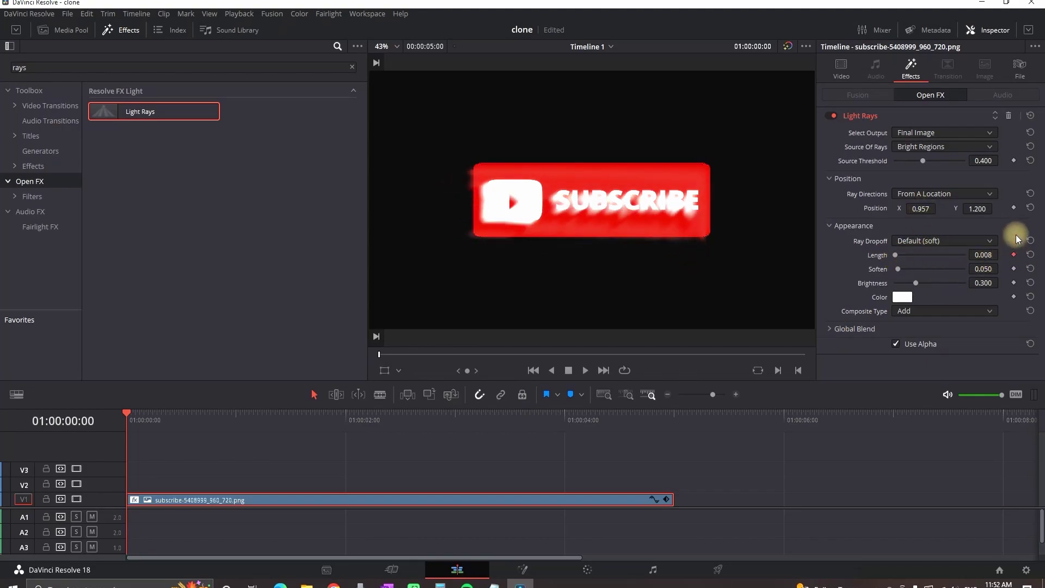
left_click(1015, 207)
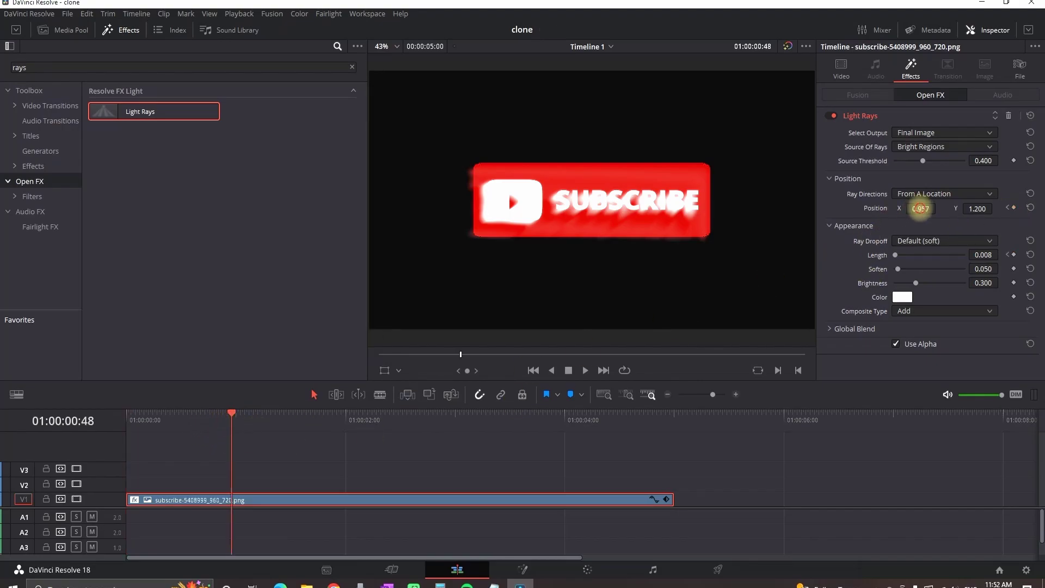
Lengthen the rays, swing them down then to the left at a later point, and keyframe Length.
left_click_drag(898, 257, 925, 254)
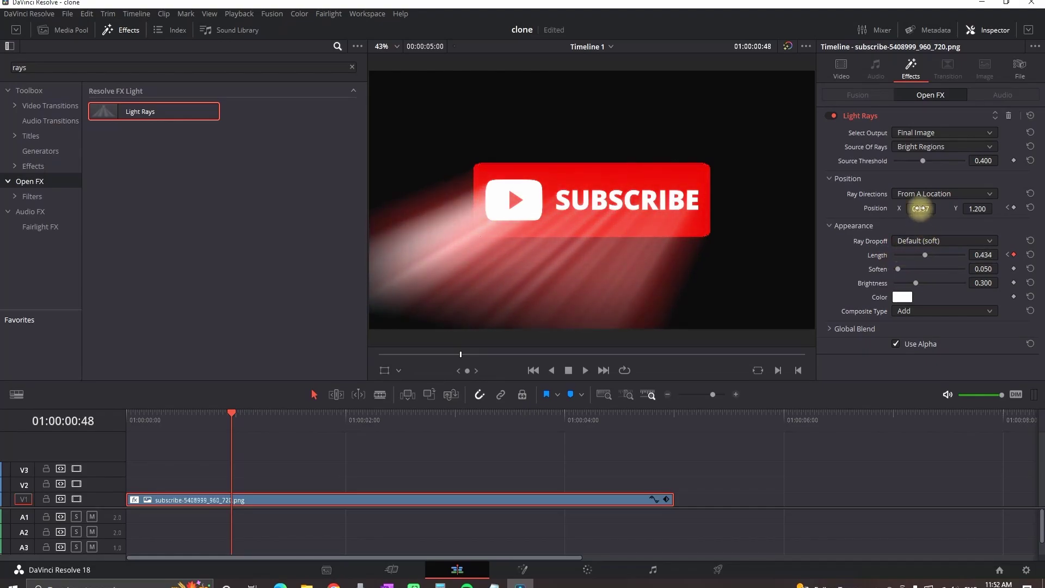
mouse_move(920, 209)
left_mouse_down()
mouse_move(753, 198)
mouse_move(913, 218)
left_mouse_up()
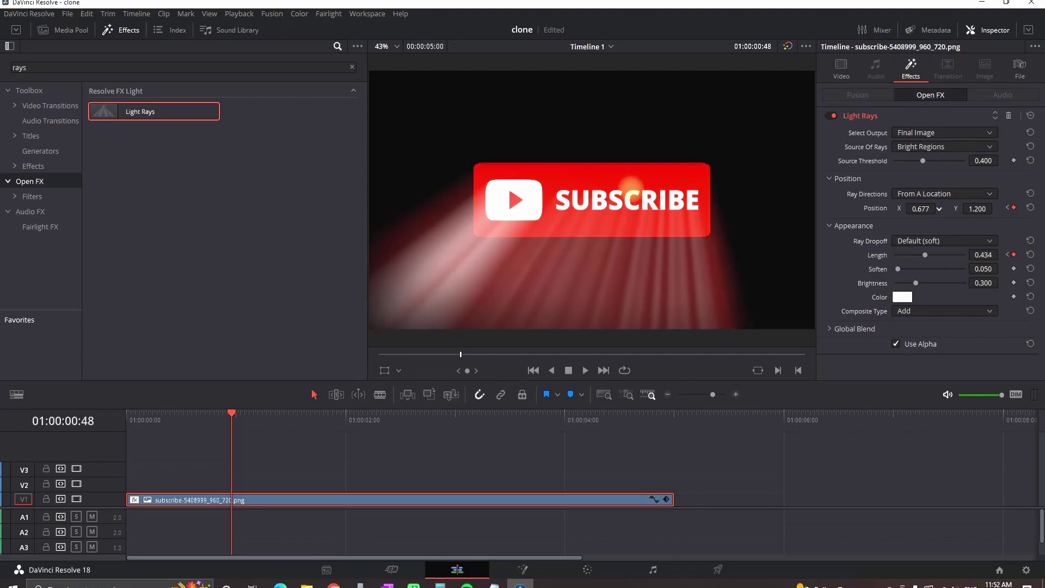
left_click(562, 418)
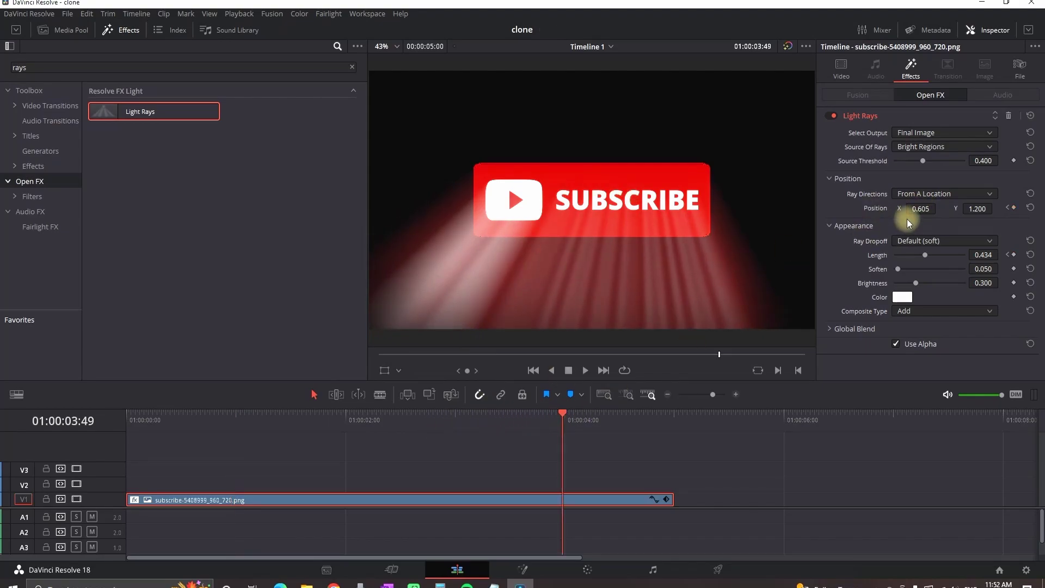
left_click_drag(919, 209, 256, 205)
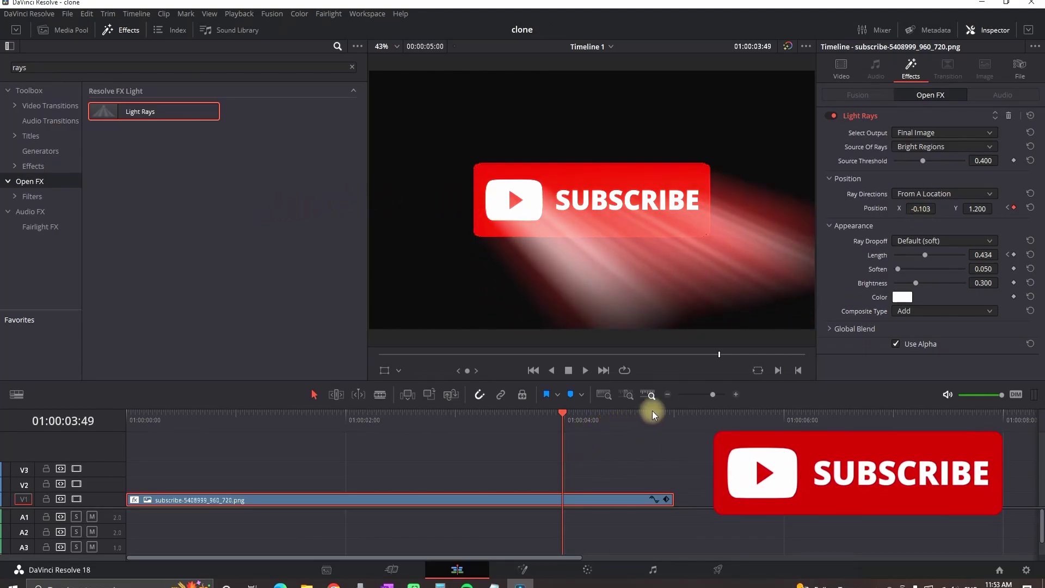
left_click(1013, 254)
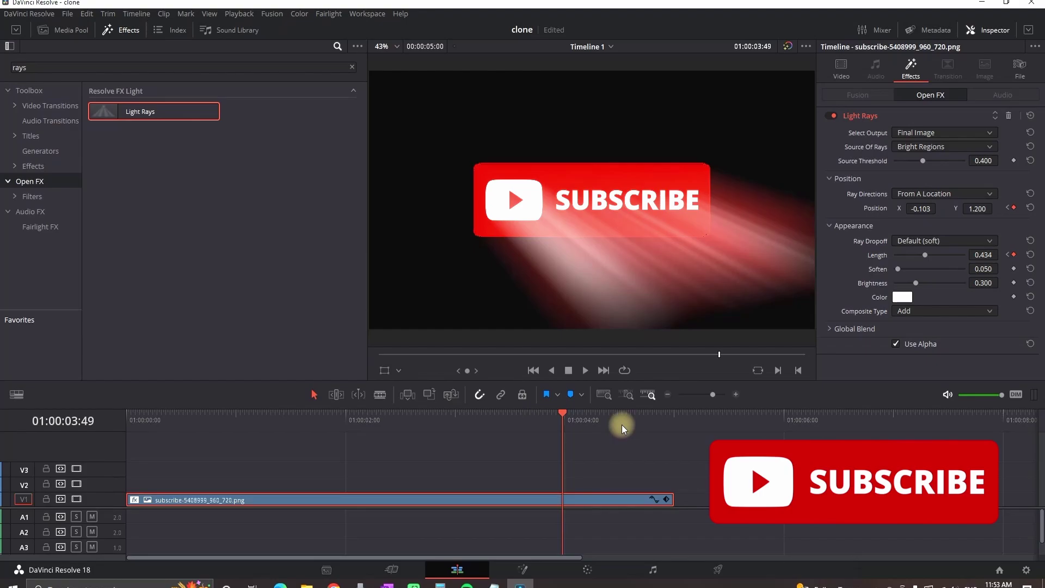
Near the clip end, shrink the rays to zero, move the source far left, and play.
left_click(635, 419)
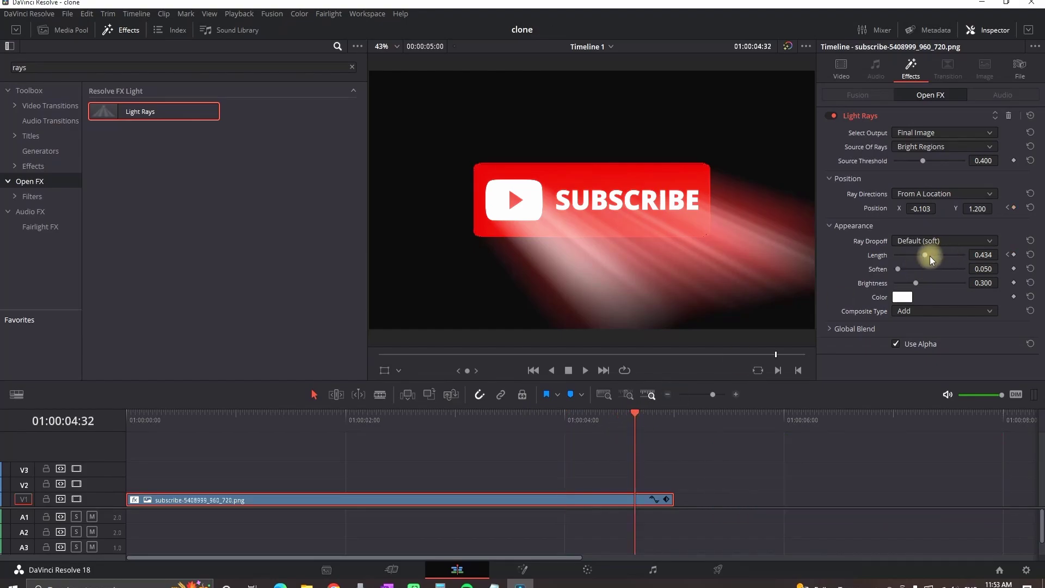
left_click_drag(926, 255, 895, 256)
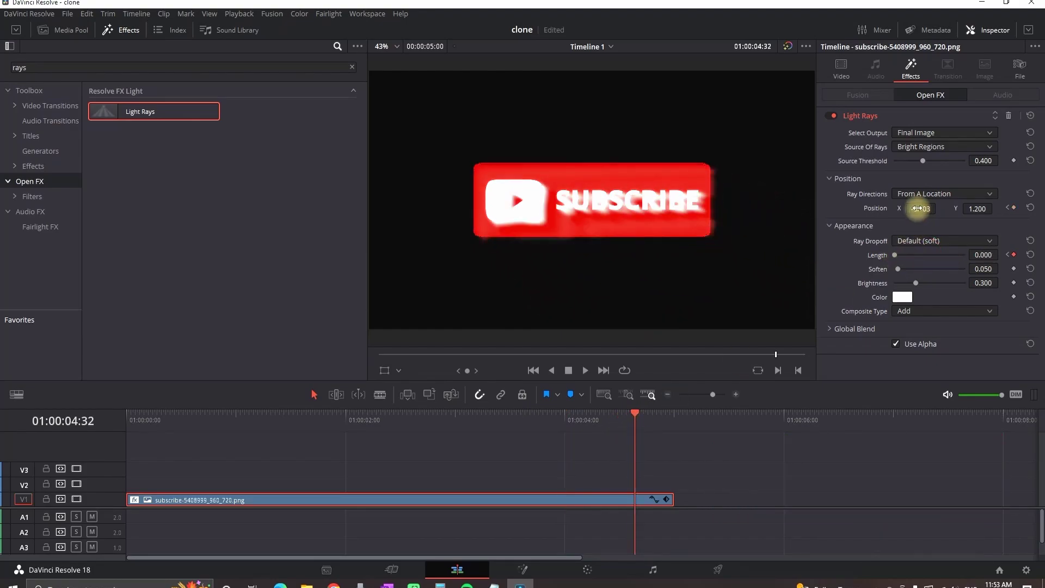
left_click_drag(918, 209, 659, 237)
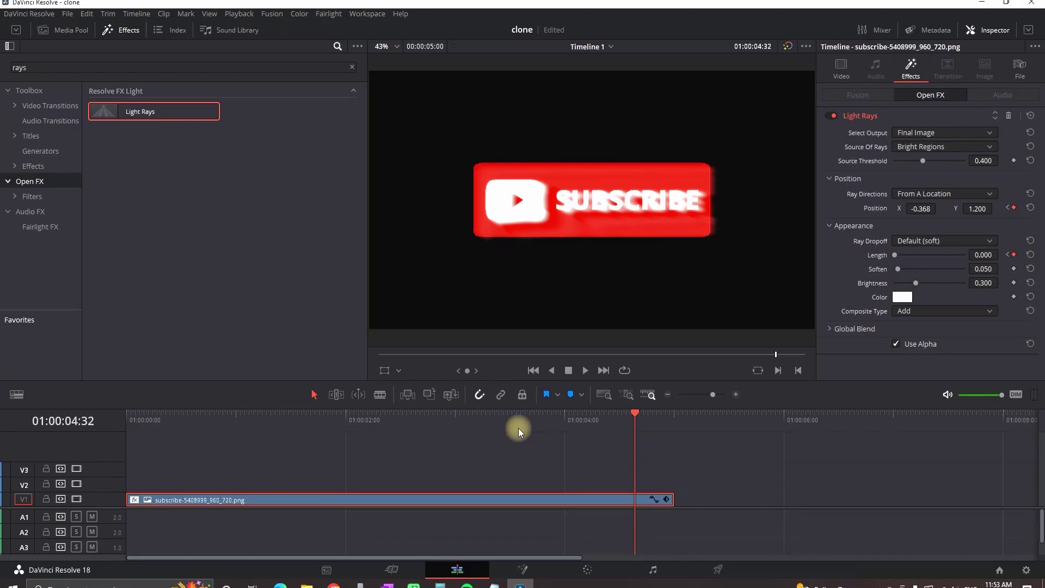
key("space")
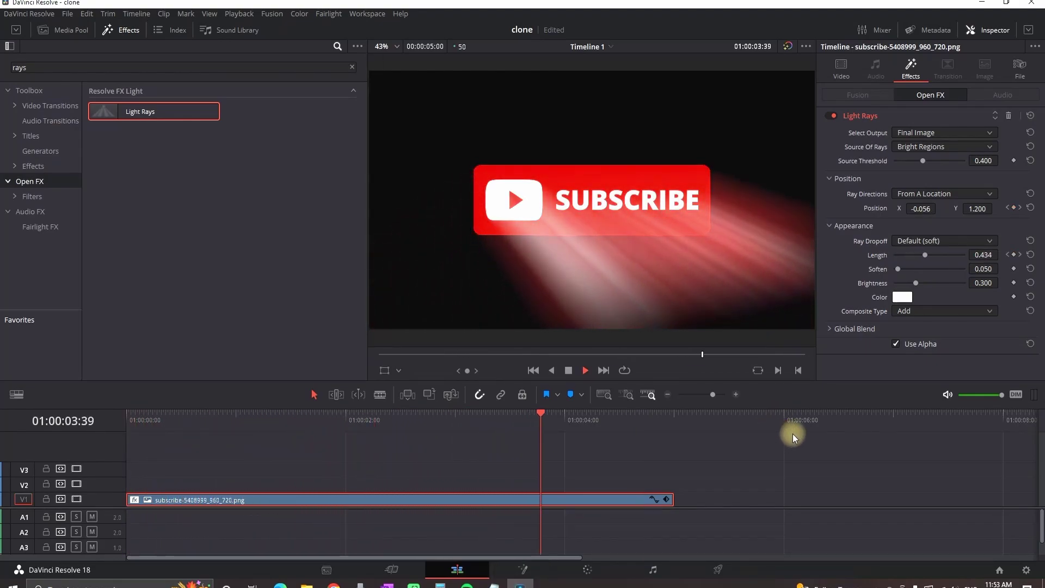
Shrink the SUBSCRIBE image with the viewer's Transform overlay and move it to the lower left.
key("space")
left_click(379, 374)
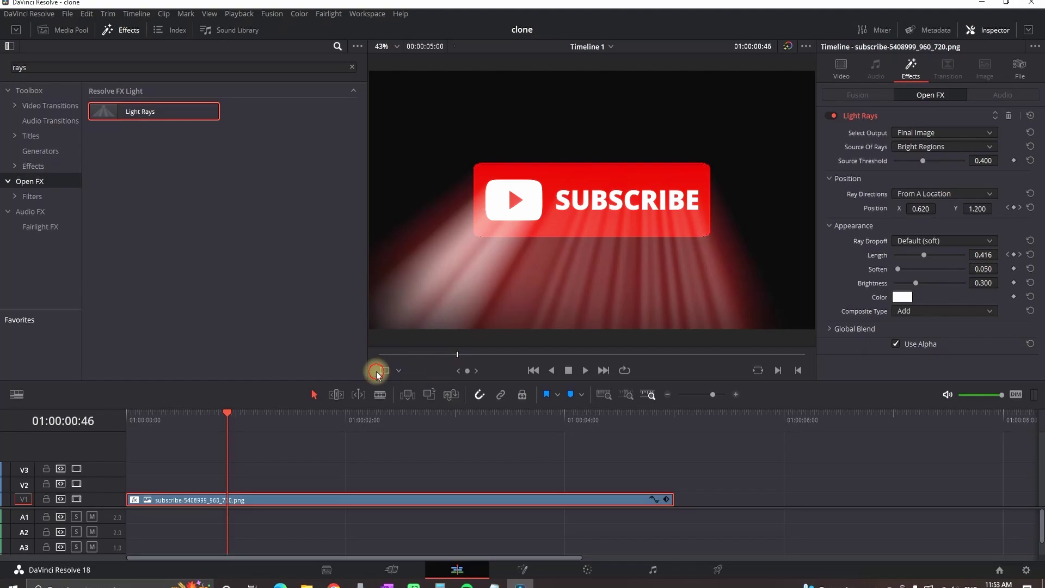
left_click_drag(714, 142, 656, 170)
left_click_drag(608, 203, 483, 297)
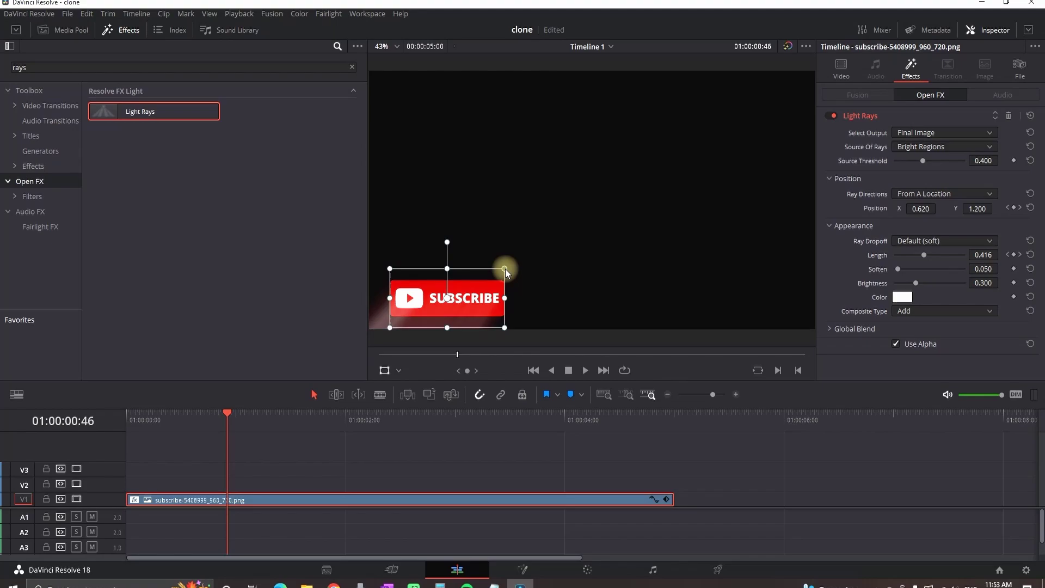
Preview the light rays from the timeline start through to the clip end.
key("Home")
key("space")
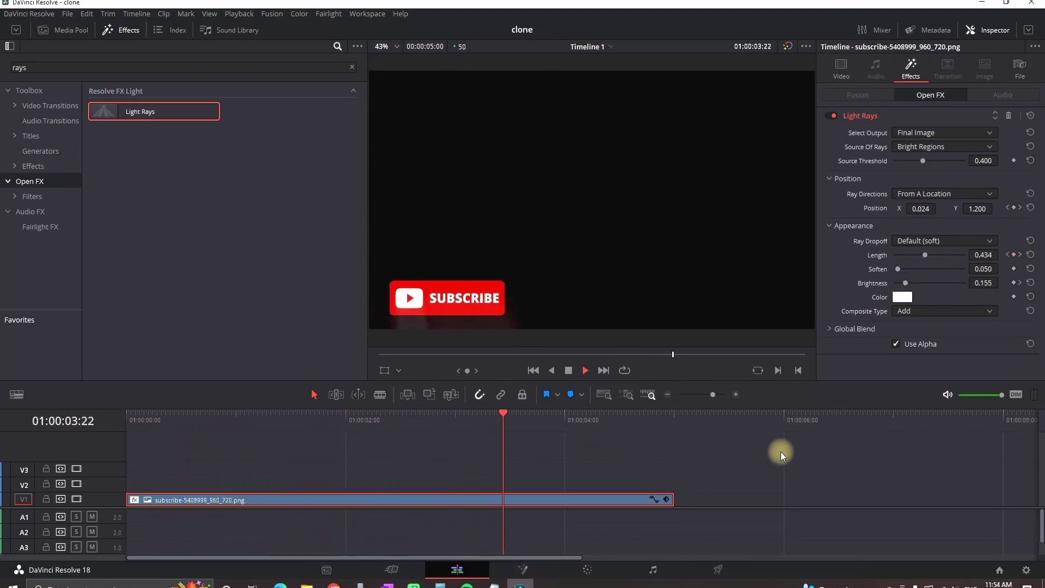
key("space")
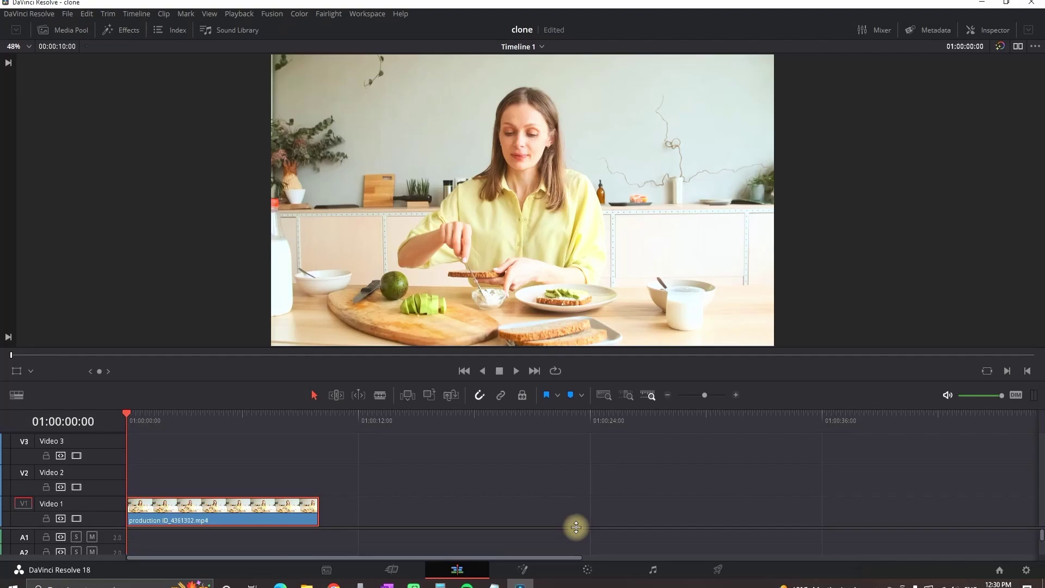
On the Color page, add a Circle window sized as a soft oval around the woman.
left_click(588, 569)
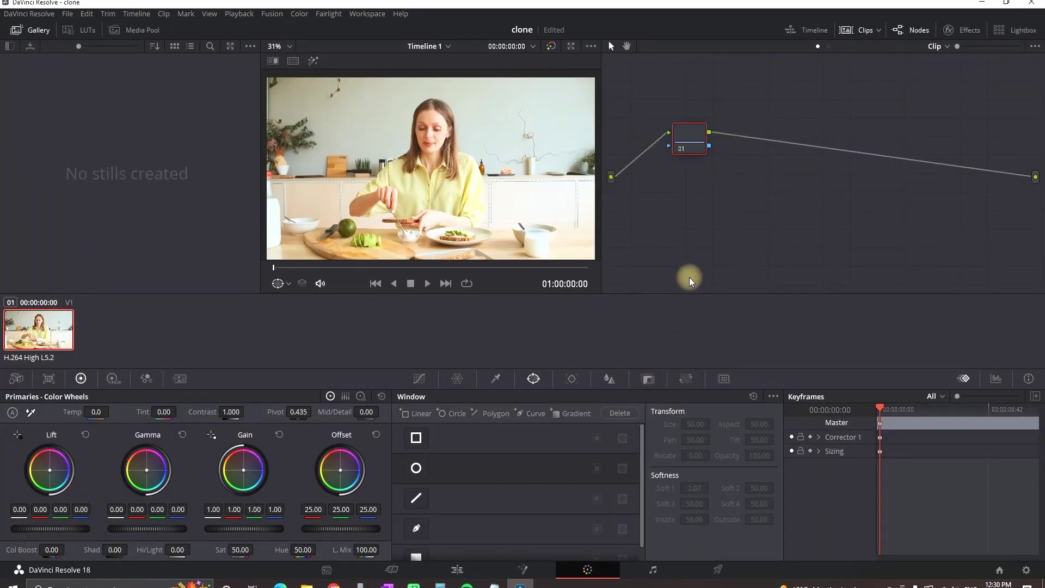
left_click(417, 468)
left_click_drag(482, 228, 436, 254)
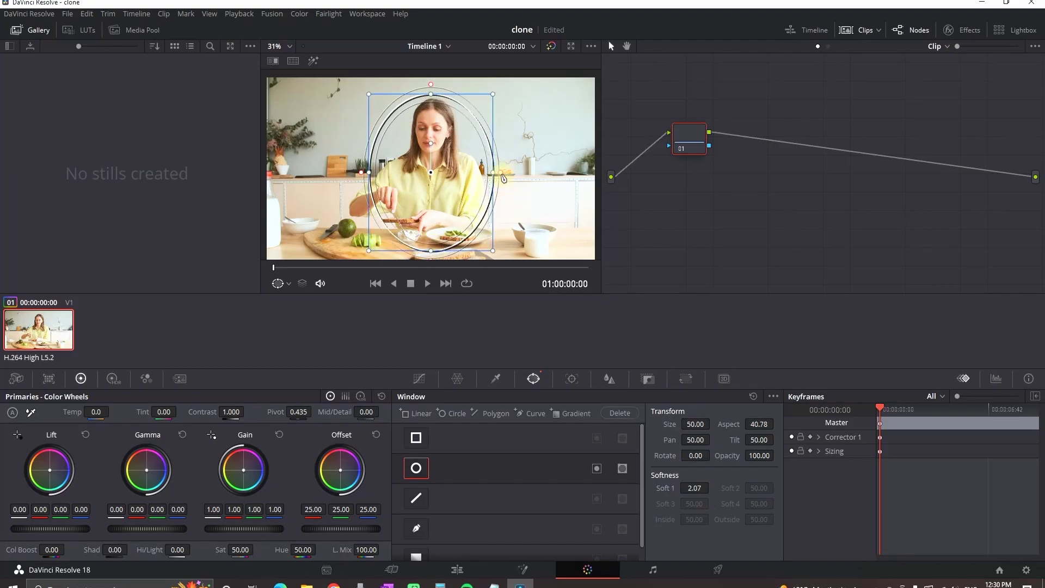
left_click_drag(496, 172, 446, 163)
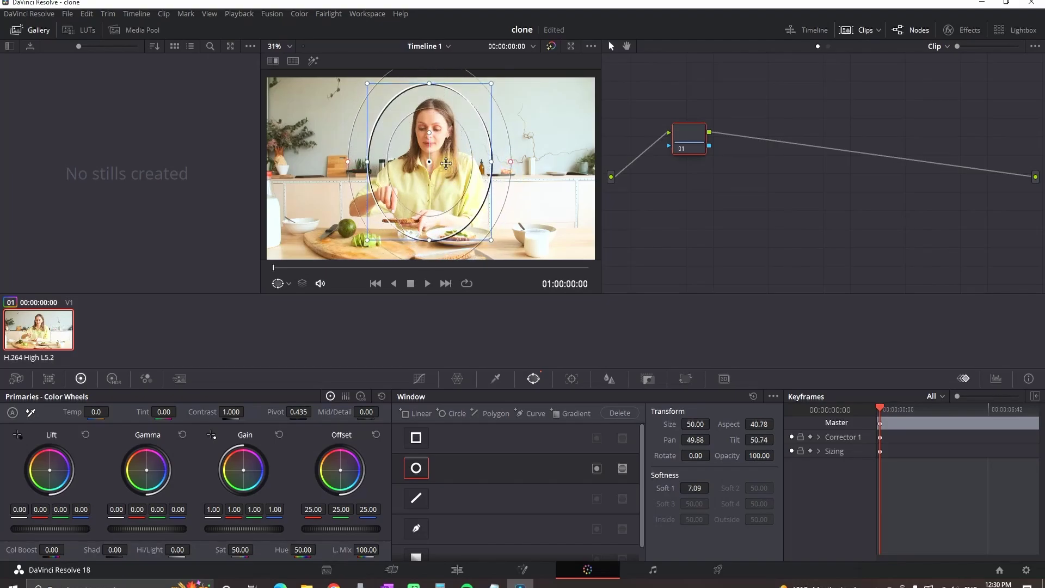
left_click_drag(511, 163, 509, 166)
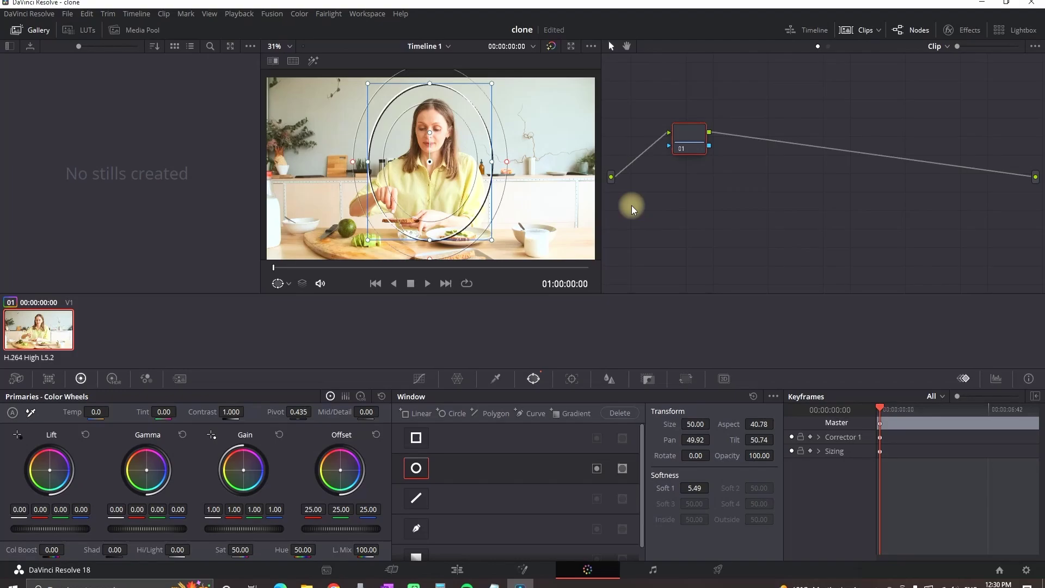
Apply Gaussian Blur to the node and enable the window so the woman stays sharp.
left_click(963, 31)
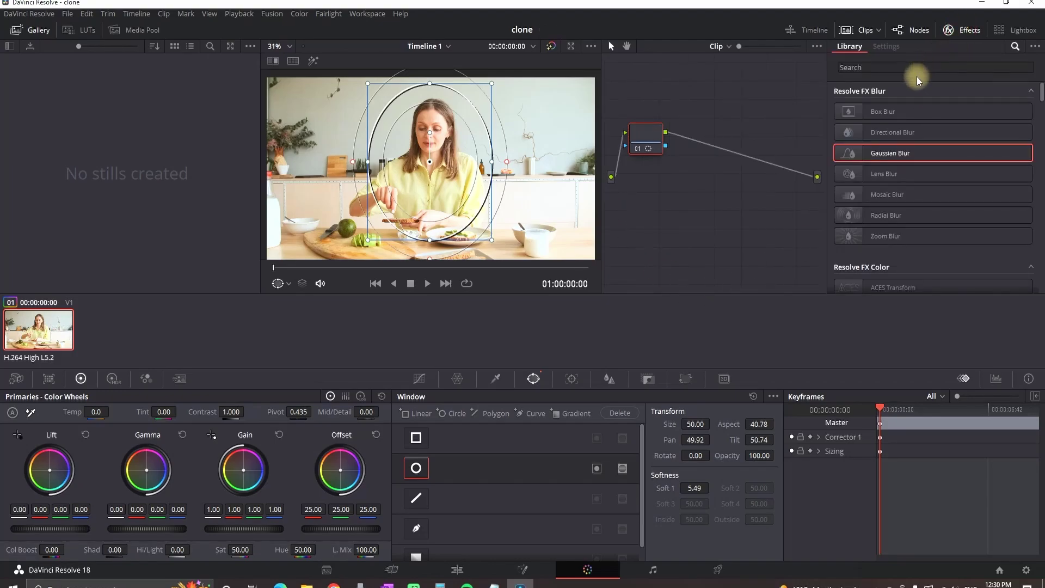
left_click_drag(908, 154, 644, 140)
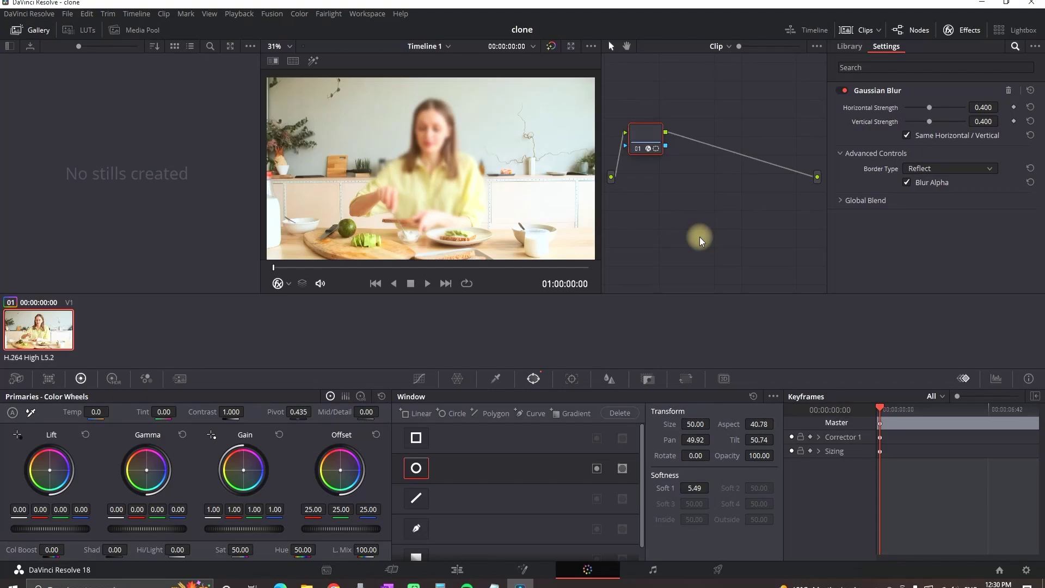
left_click(597, 469)
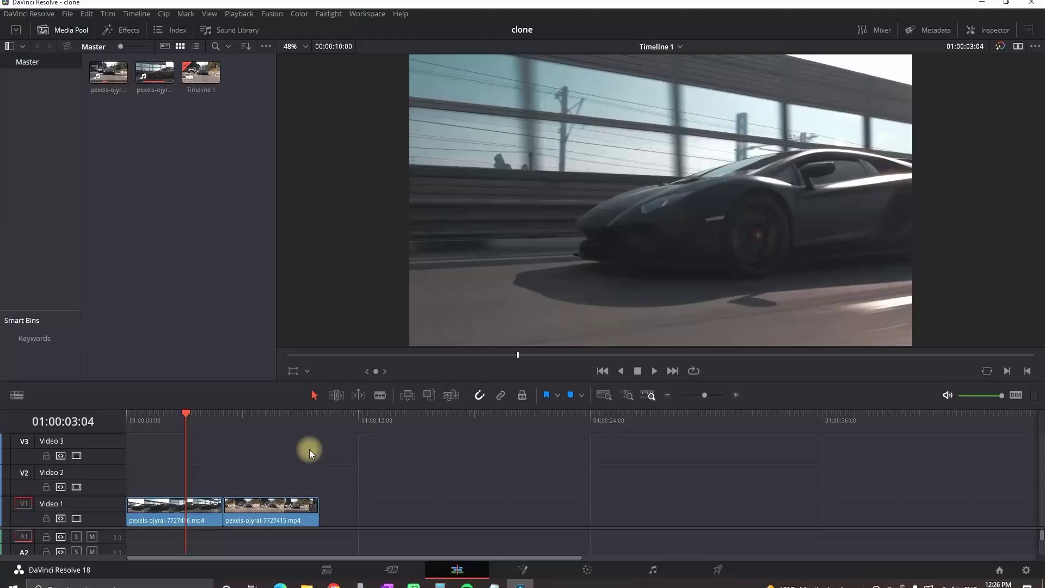
Move the second car clip to Video 2, crop it 480 left and right, set Position X 480.
left_click_drag(272, 502, 161, 486)
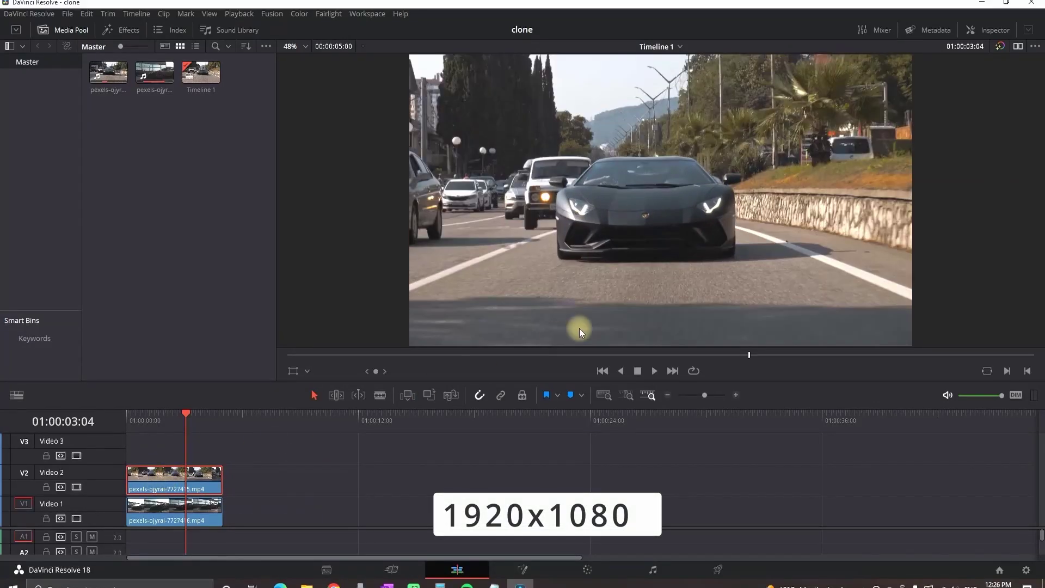
left_click(987, 30)
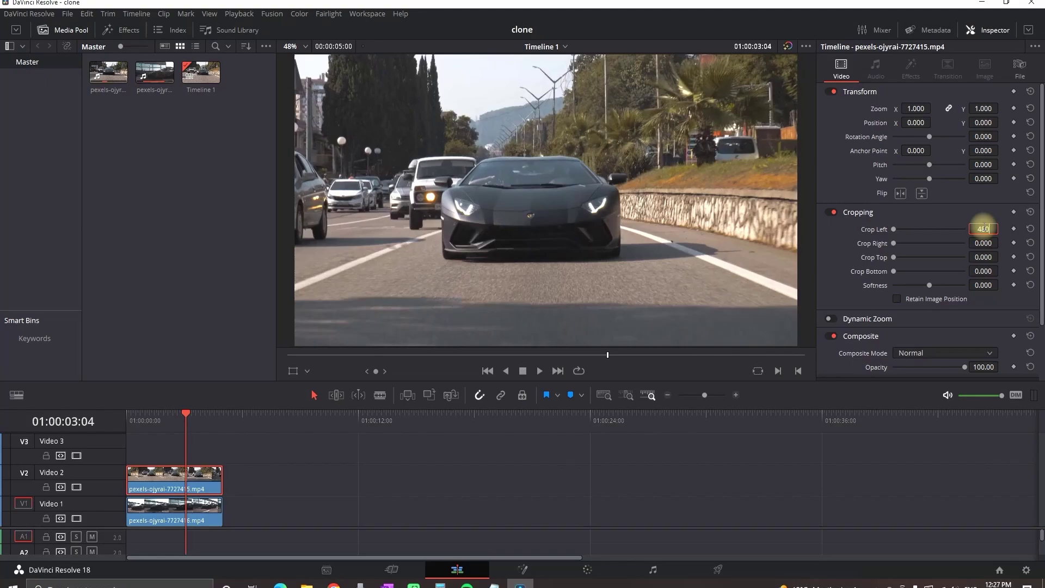
type("480")
key("Return")
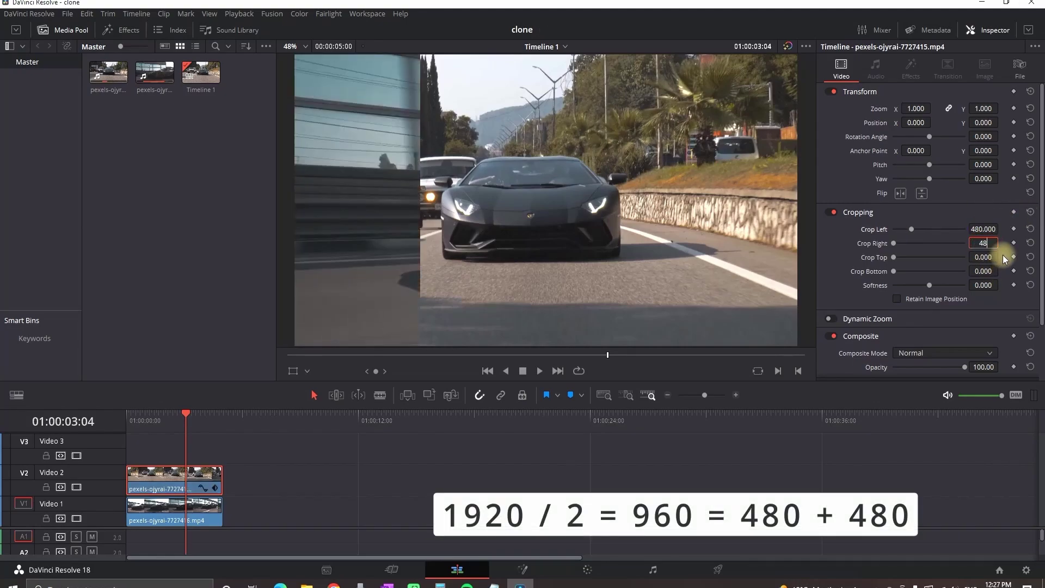
type("480")
key("Return")
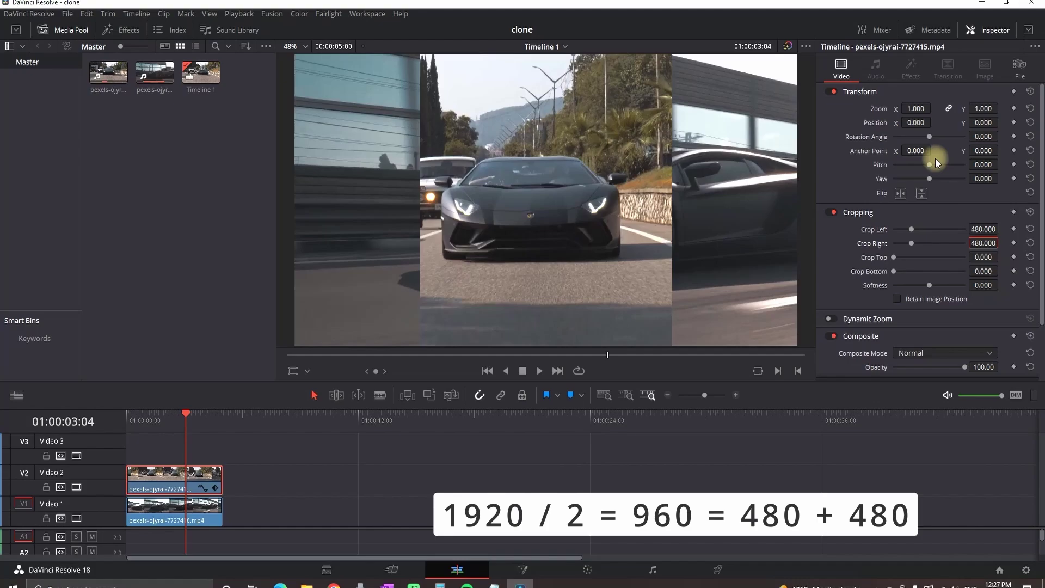
left_click(916, 132)
type("480")
key("Return")
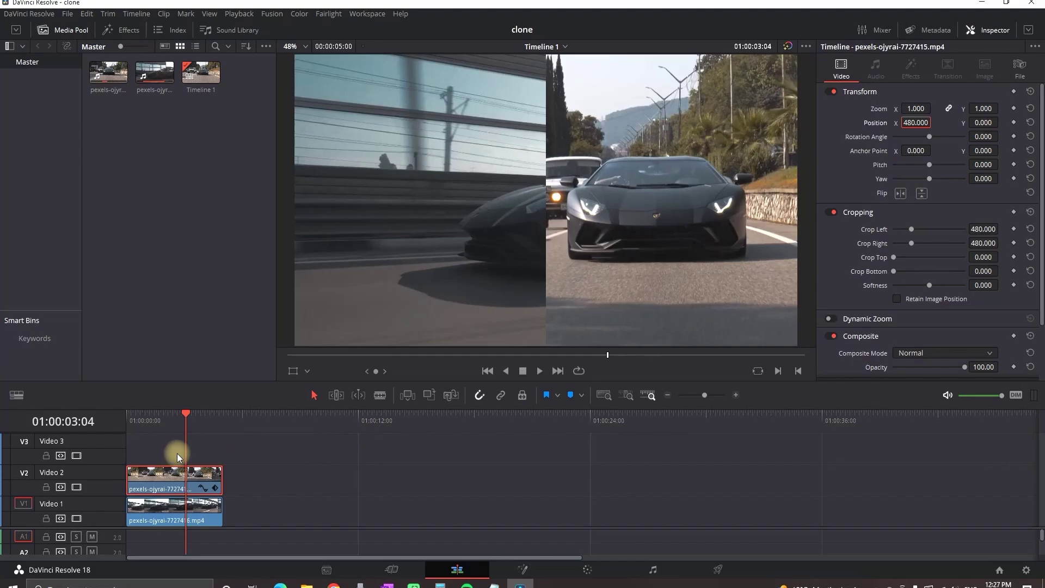
Set the Video 1 car clip's Position X to -480 and play the split screen from the start.
left_click(148, 506)
left_click(293, 371)
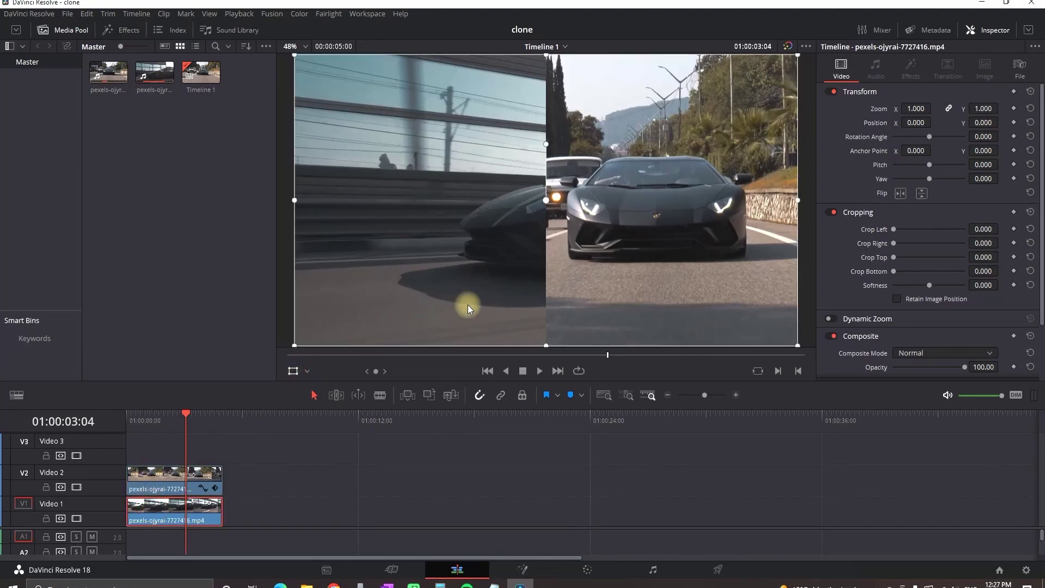
left_click_drag(468, 305, 365, 294)
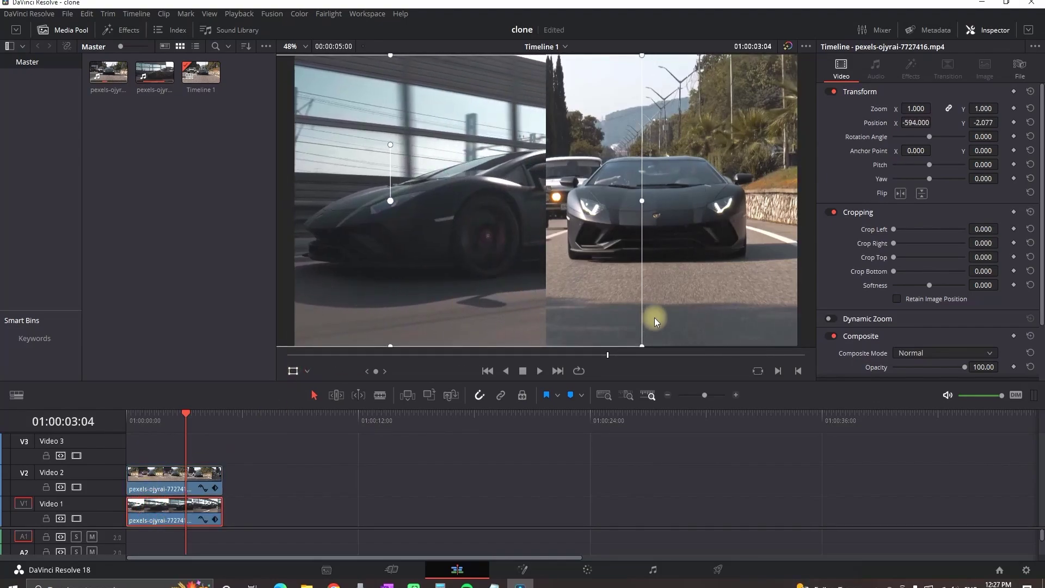
key("ctrl+z")
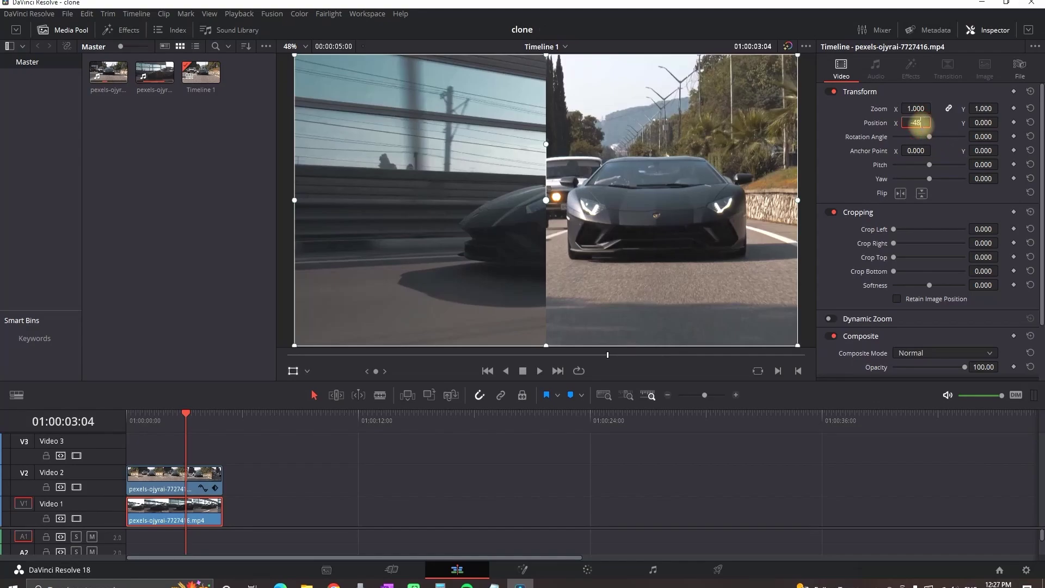
key("Return")
key("Home")
key("space")
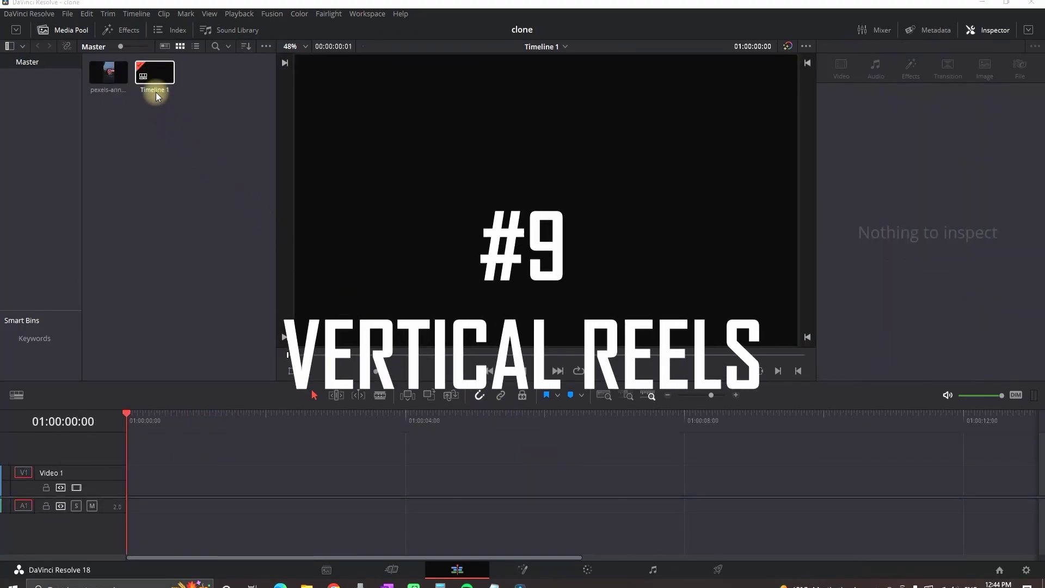
Give Timeline 1 its own 1080x1920 vertical format and place the car-mirror clip on Video 1.
right_click(158, 79)
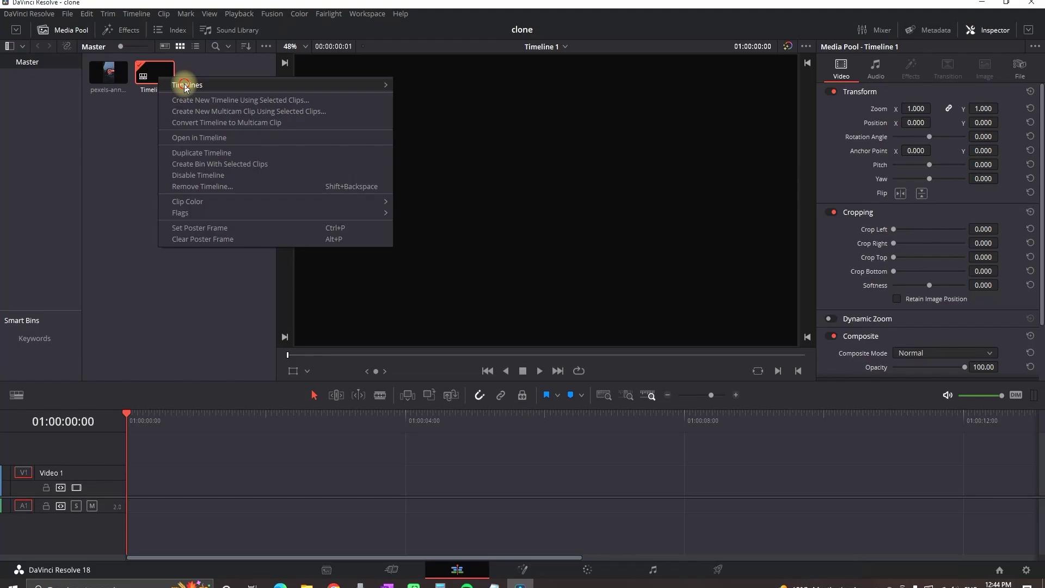
mouse_move(390, 95)
left_click(483, 91)
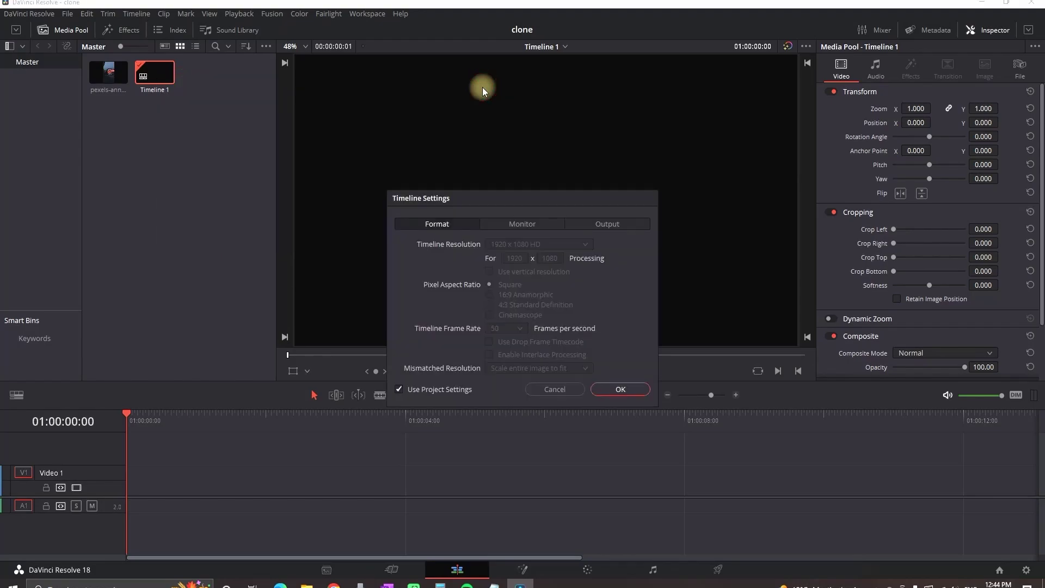
left_click(400, 389)
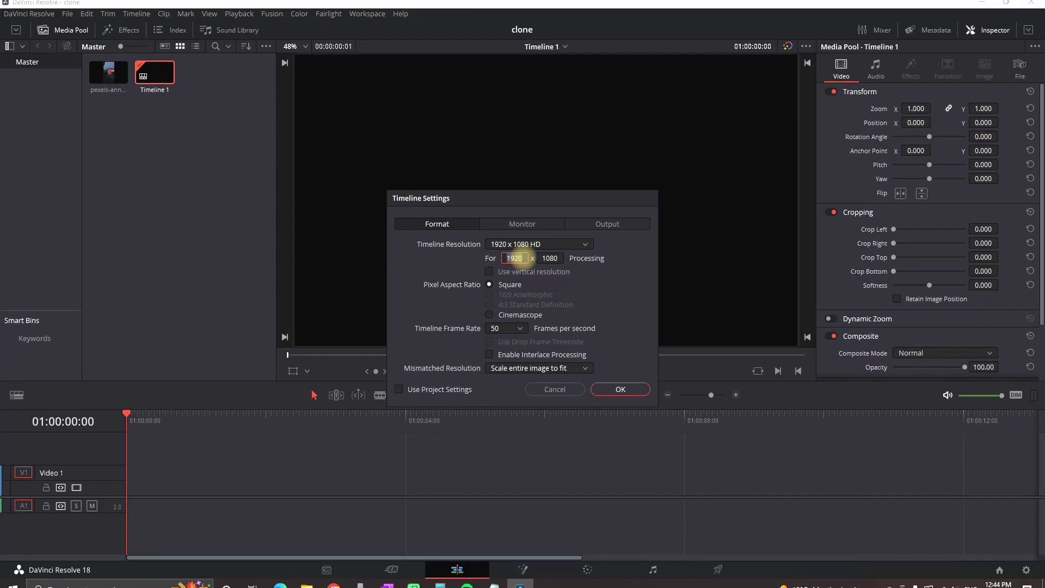
left_click(516, 258)
type("1080")
left_click(559, 257)
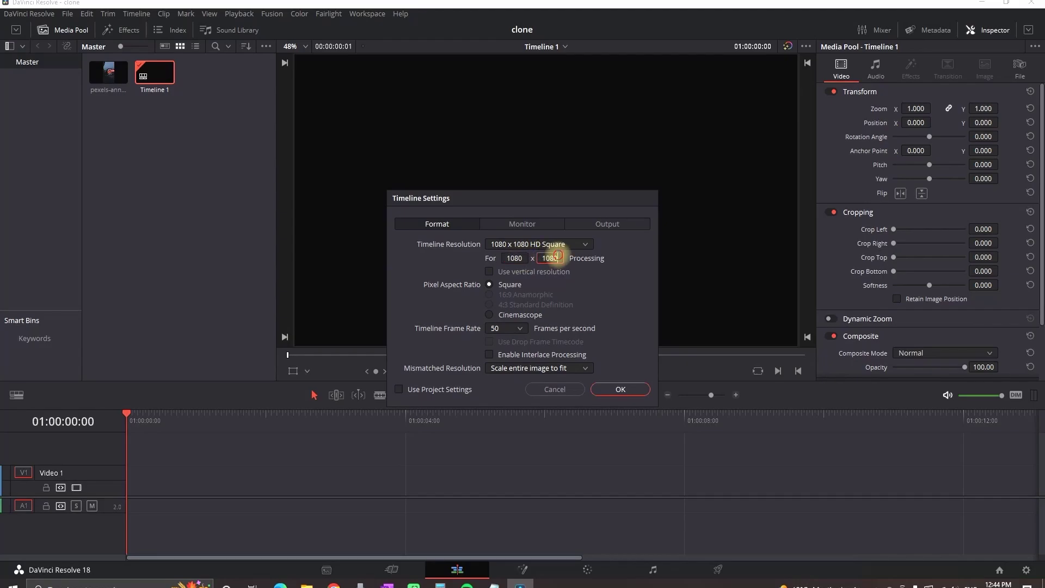
left_click(633, 391)
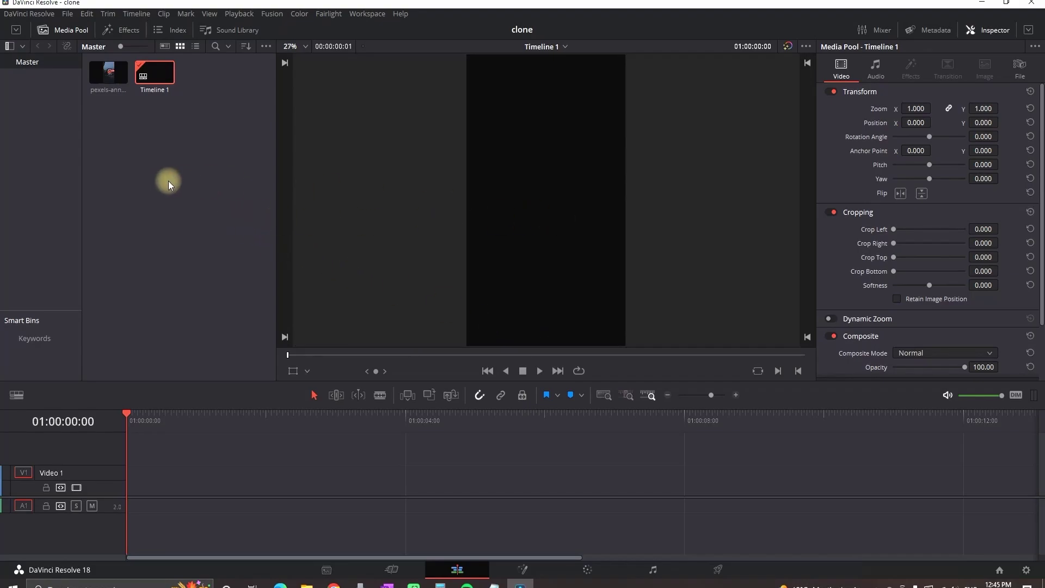
left_click_drag(108, 83, 130, 493)
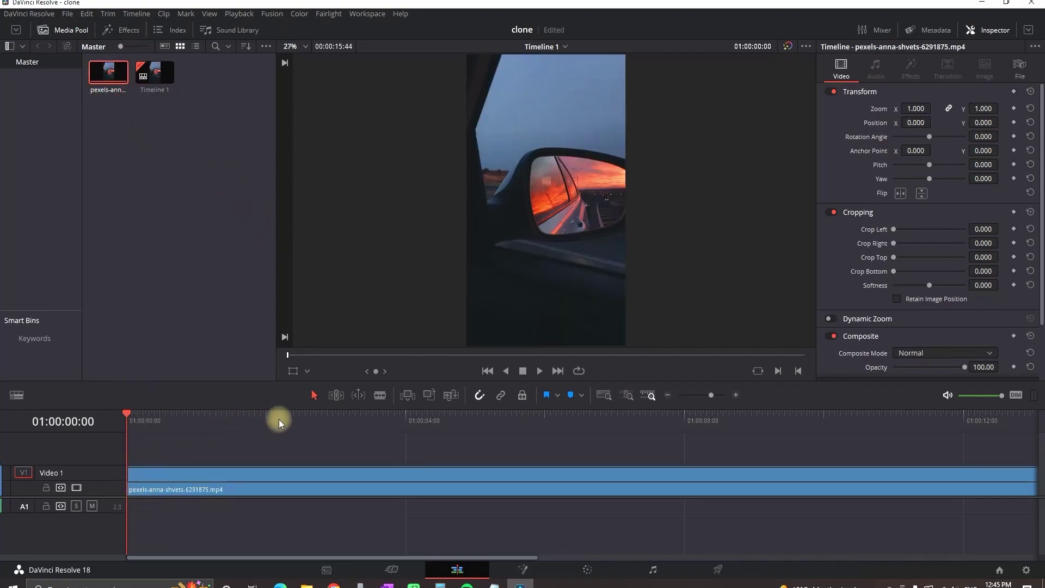